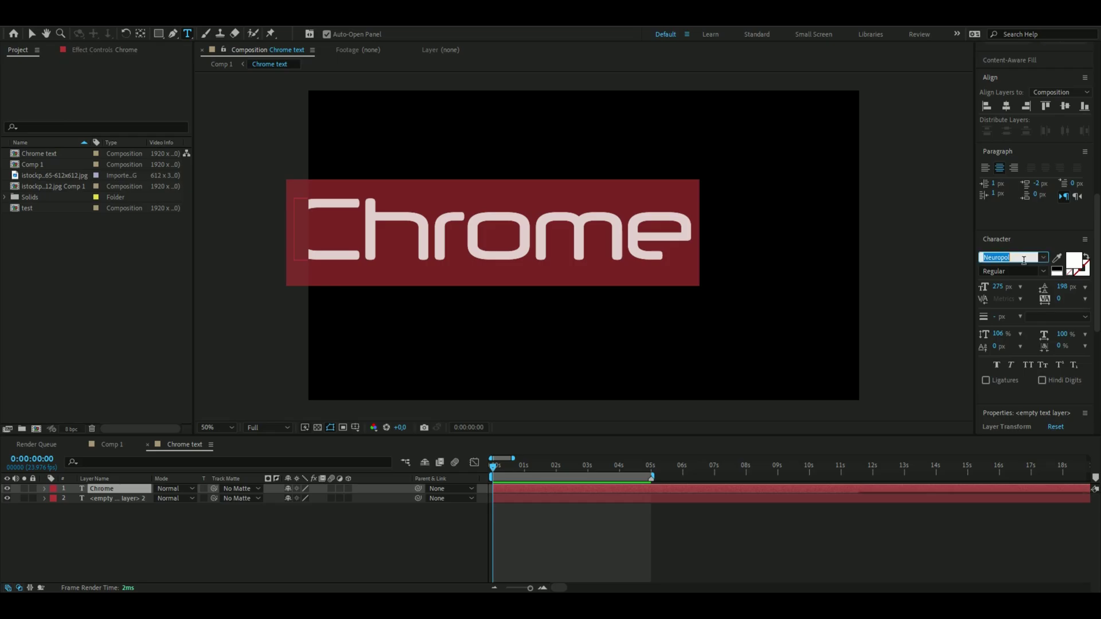
# Set the Chrome text in the Chomsky font and delete the empty text layer below it
pyautogui.press('BackSpace')
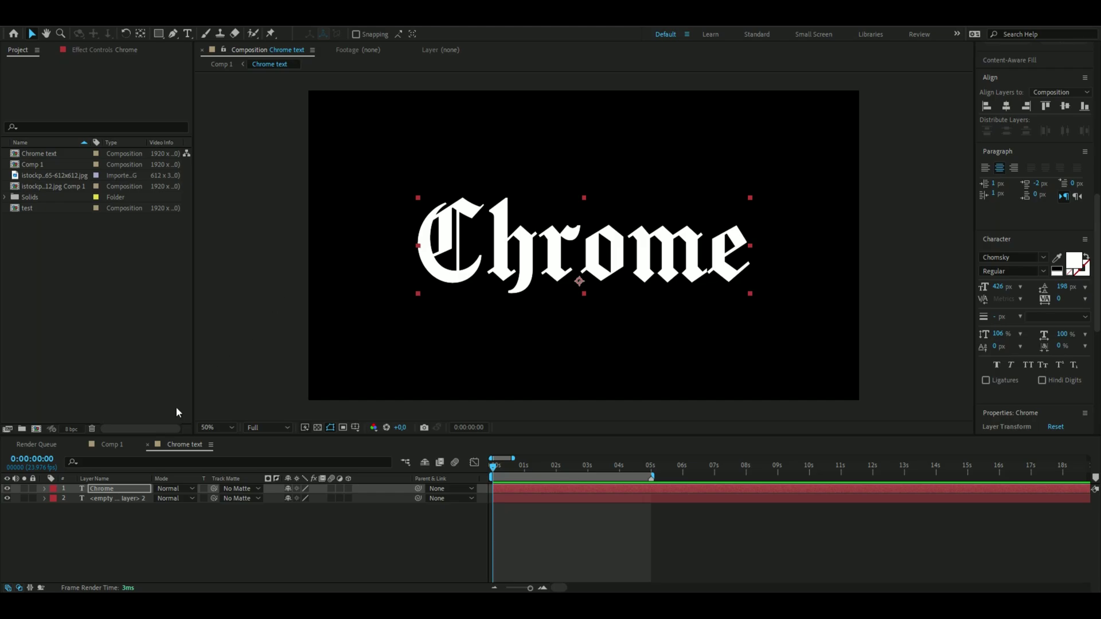
pyautogui.click(106, 498)
pyautogui.press('Delete')
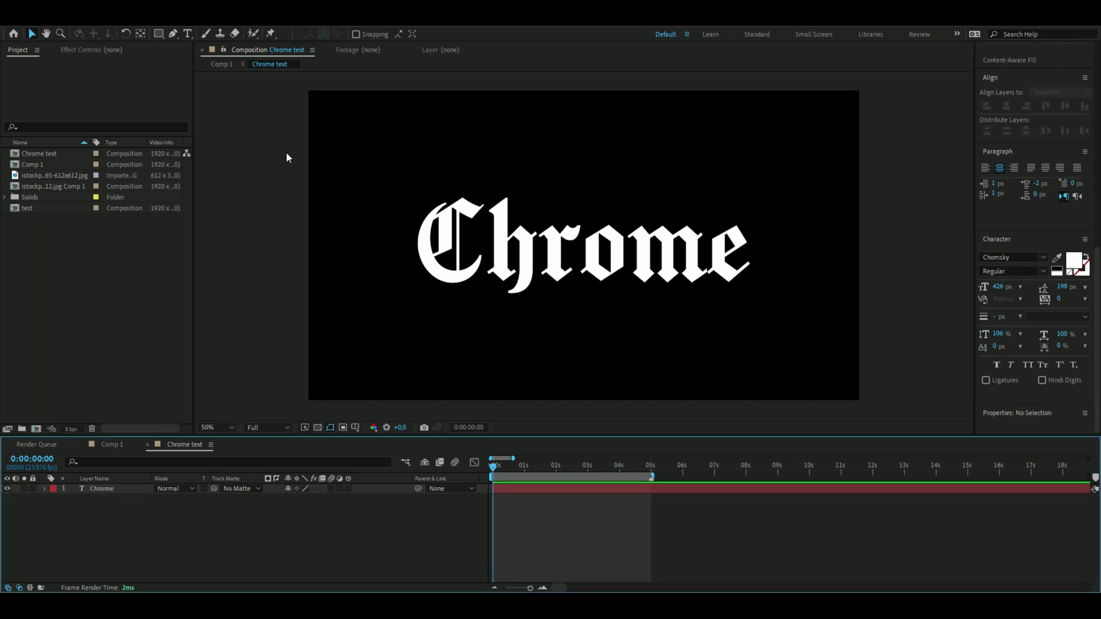
# Add the 612x612 istockphoto metal image above the Chrome text layer and scale it to 315%
pyautogui.click(30, 178)
pyautogui.moveTo(39, 179); pyautogui.dragTo(368, 499)
pyautogui.press('s')
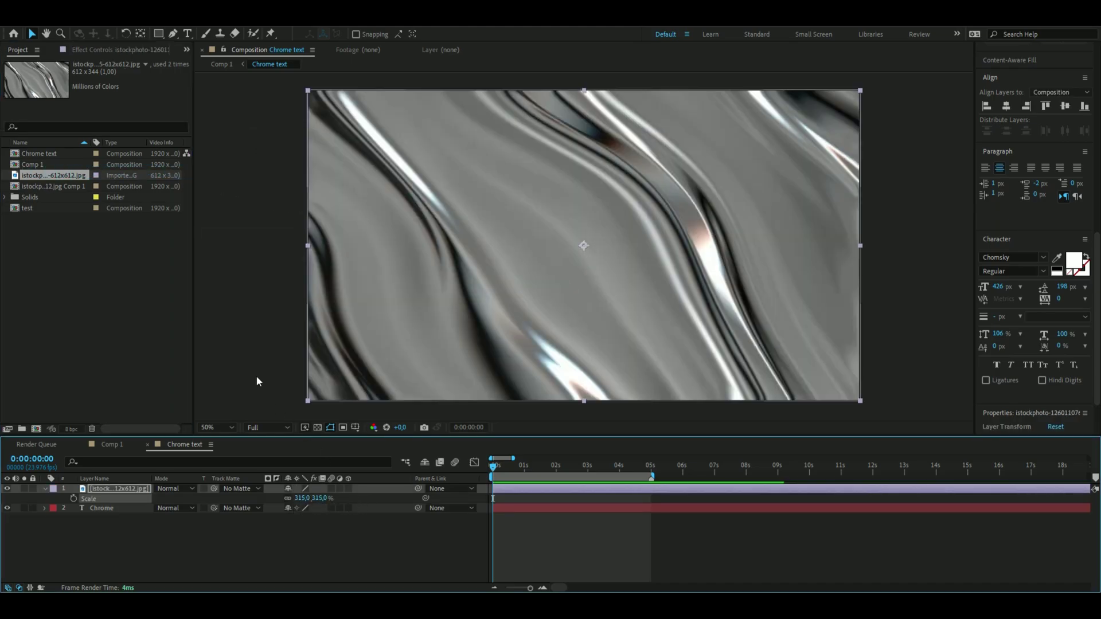
pyautogui.click(257, 378)
pyautogui.scroll(1, 488, 327)
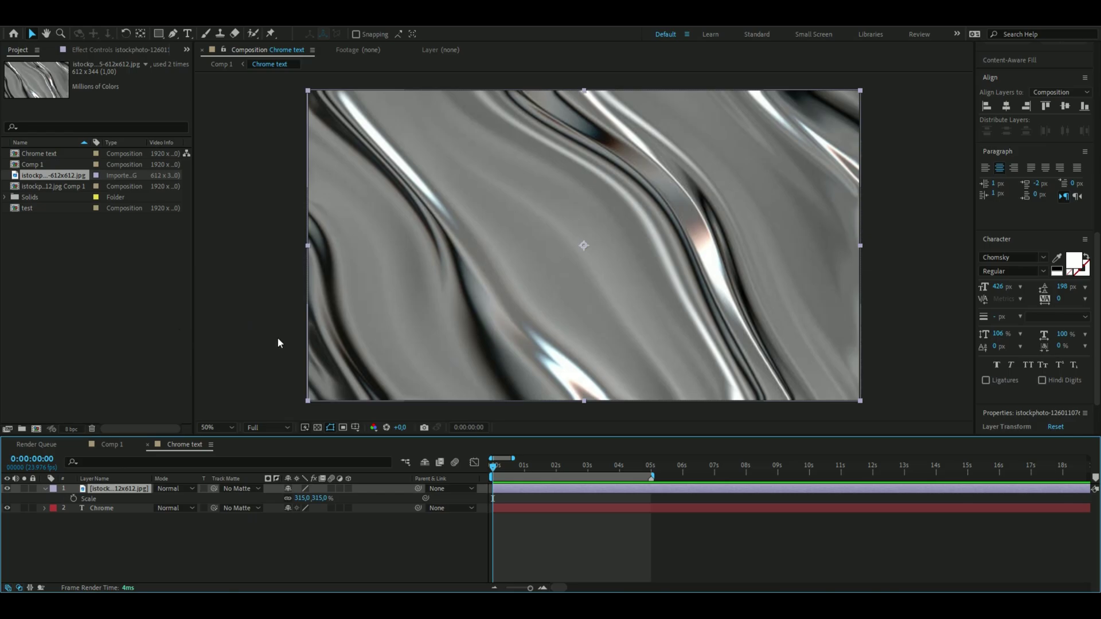
# Pre-compose the metal image layer as "metal texture", moving all attributes into the new composition
pyautogui.rightClick(141, 489)
pyautogui.click(184, 414)
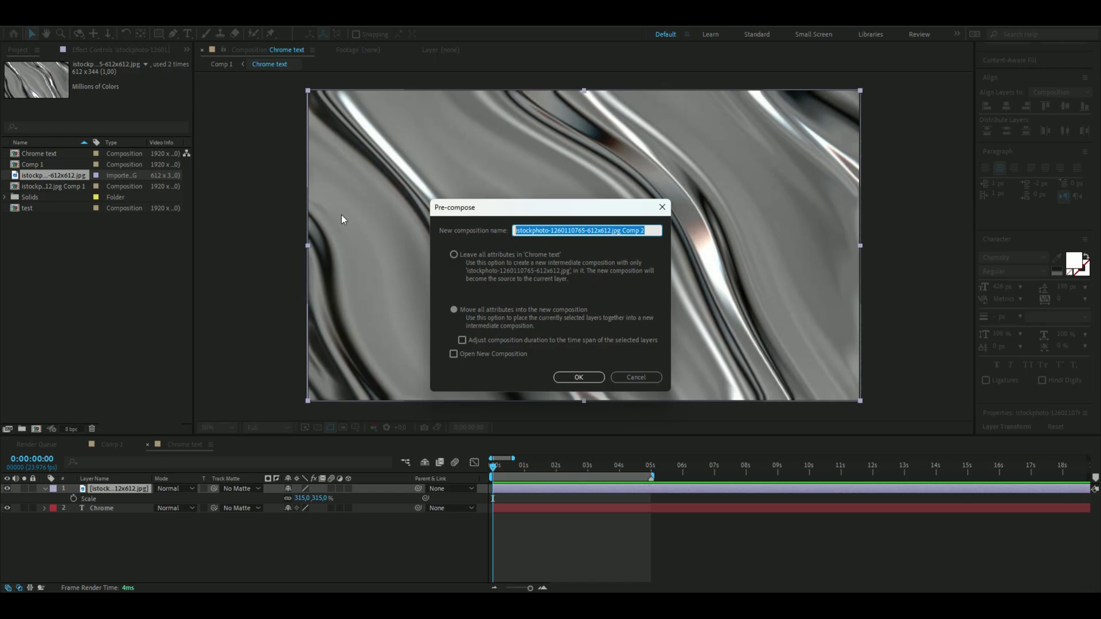
pyautogui.press('BackSpace')
pyautogui.write('metal texture')
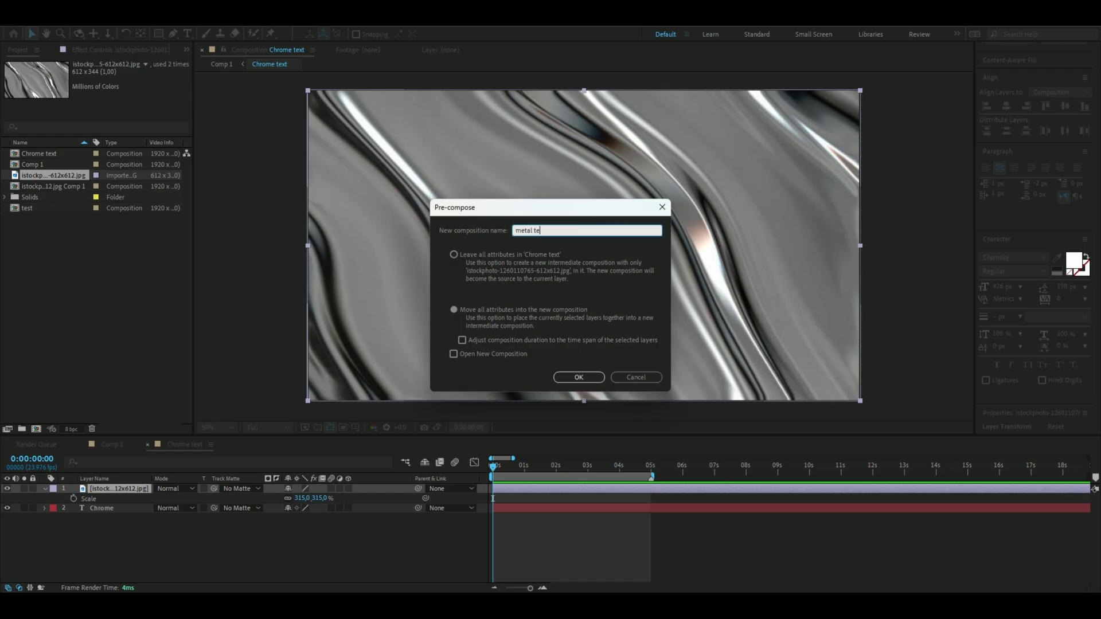
pyautogui.press('Return')
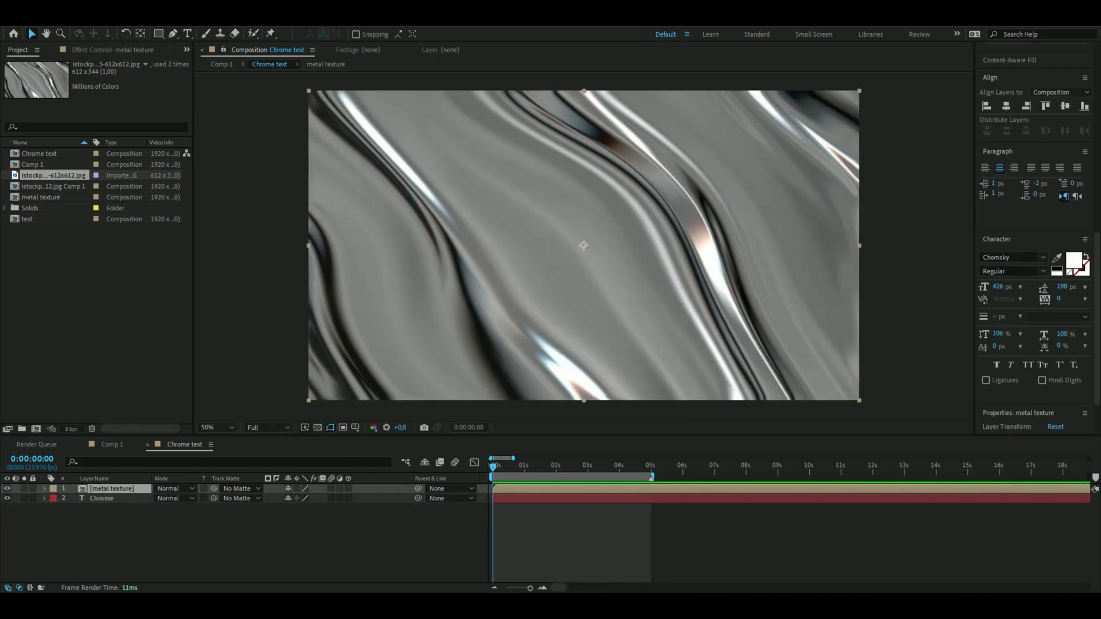
# Apply CC Glass to the metal texture layer and use the Chrome text layer as its bump map
pyautogui.click(522, 489)
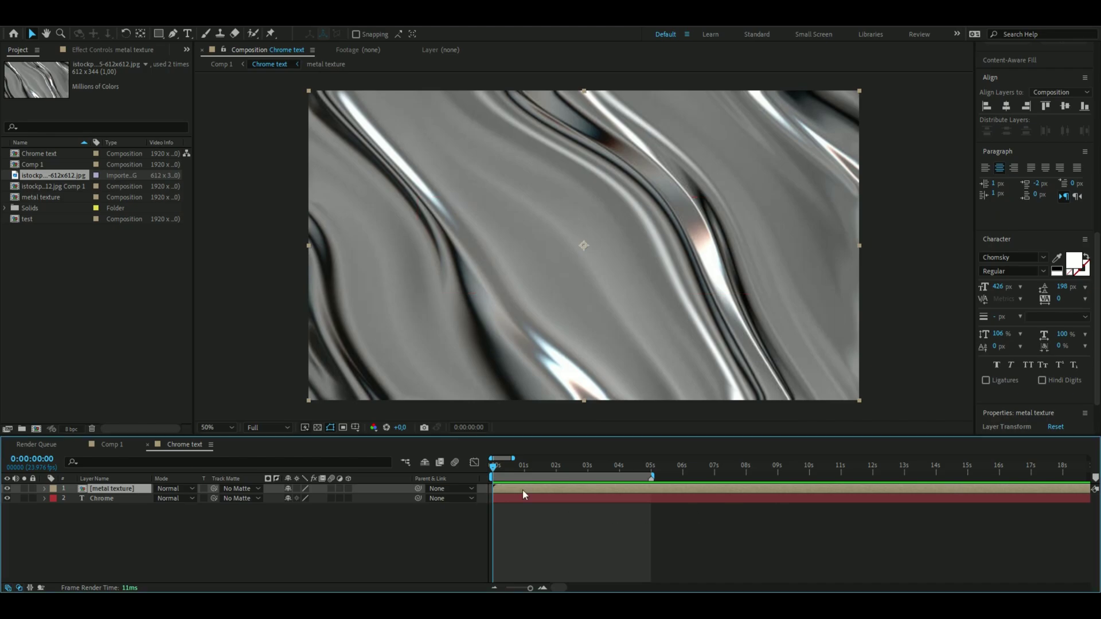
pyautogui.hotkey('ctrl', 'space')
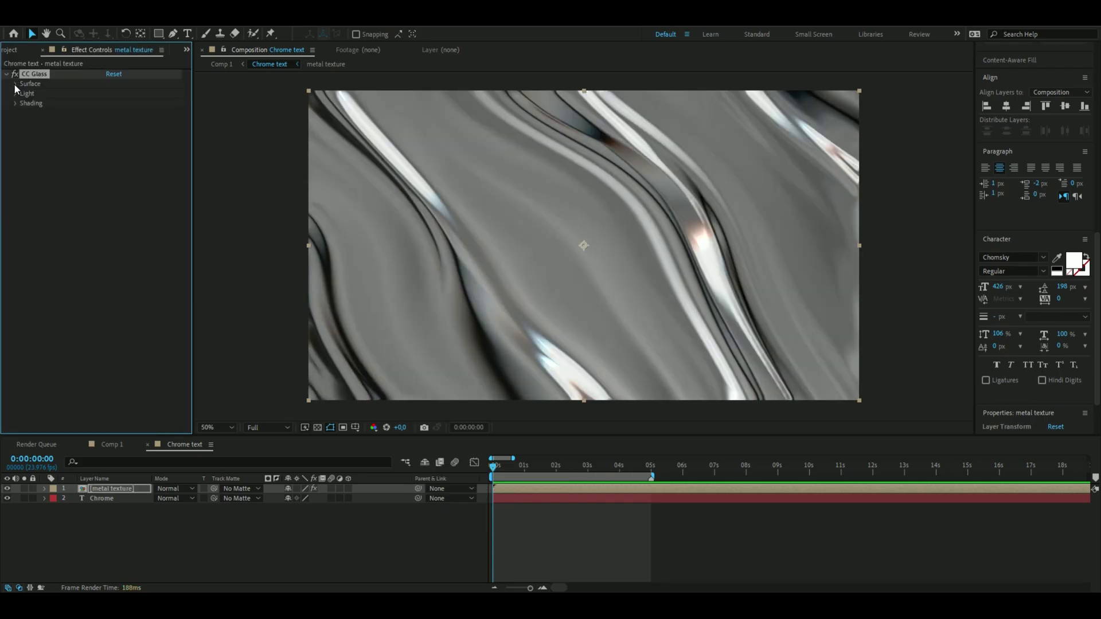
pyautogui.click(16, 84)
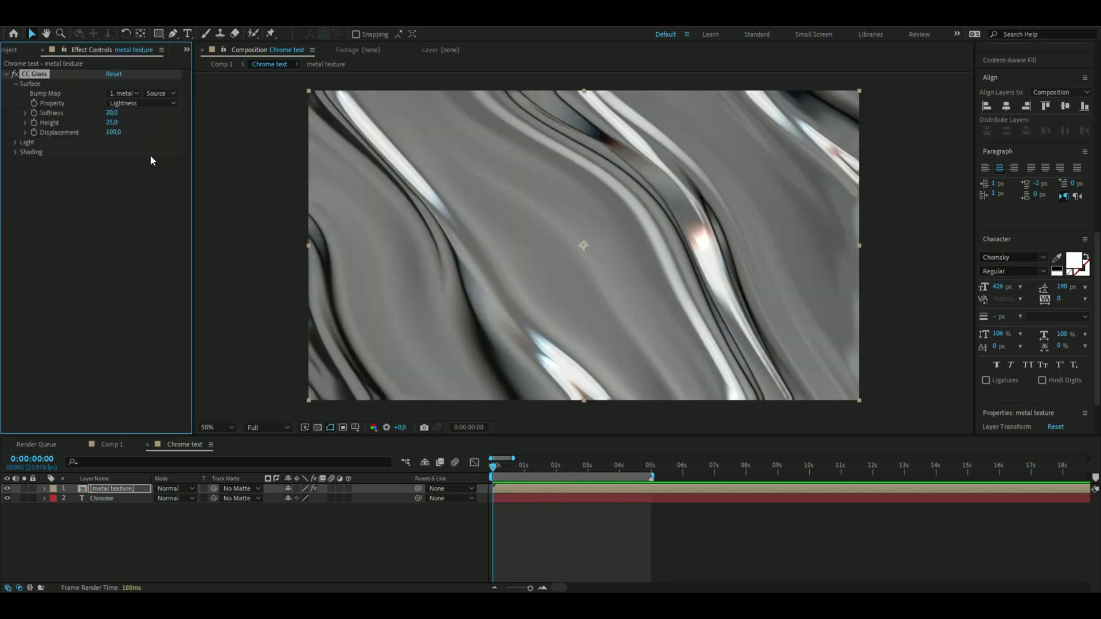
pyautogui.click(123, 93)
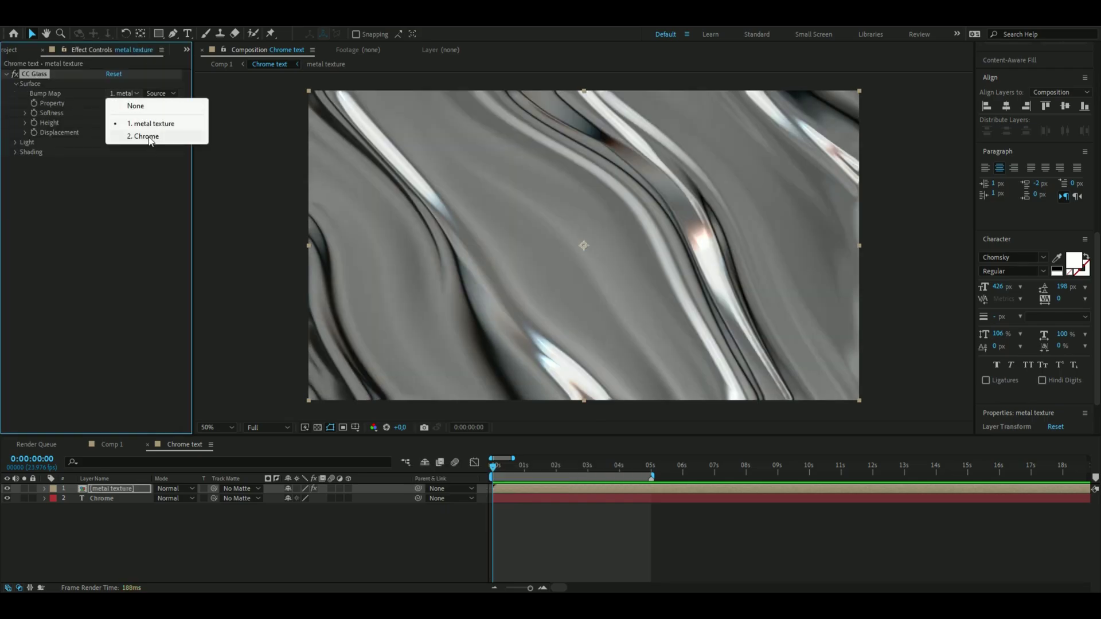
pyautogui.click(149, 138)
pyautogui.scroll(1, 597, 273)
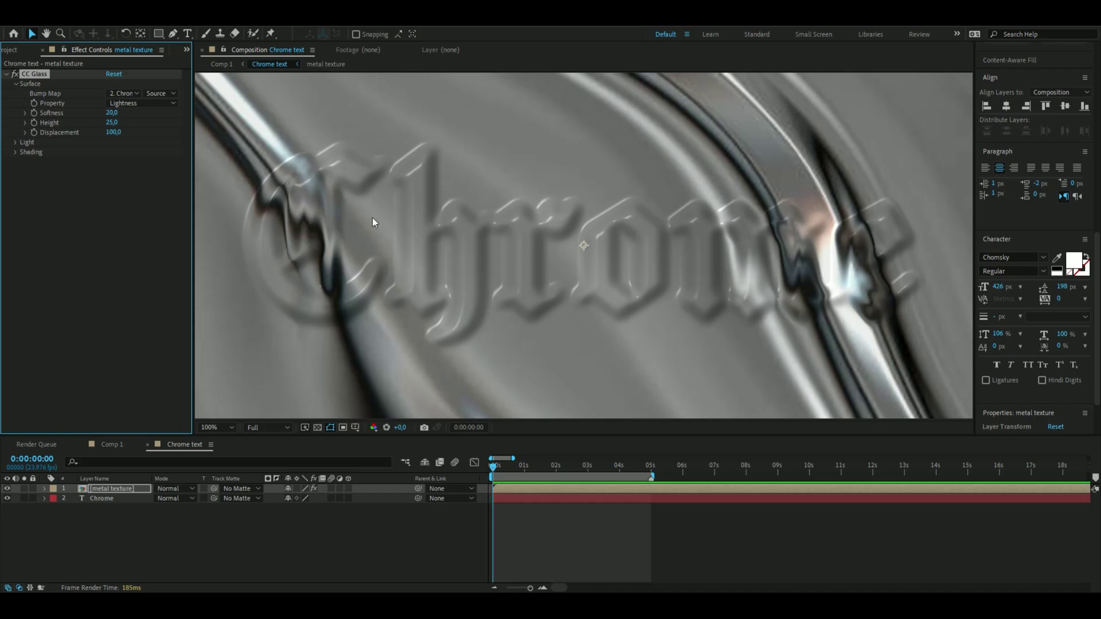
pyautogui.scroll(-1, 376, 220)
pyautogui.click(82, 181)
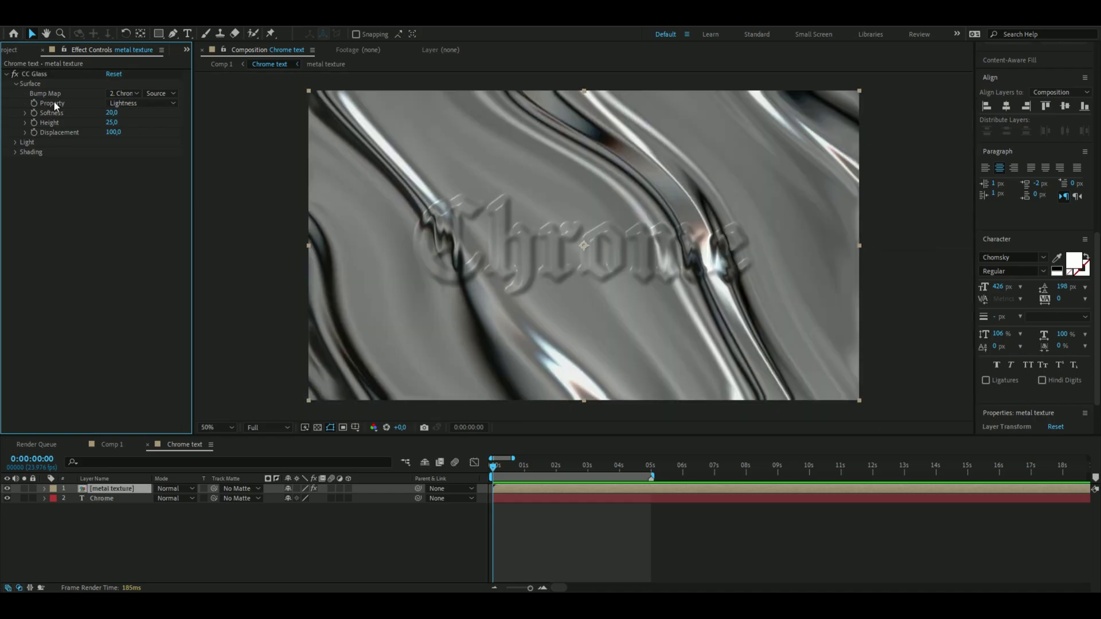
# Set the CC Glass surface property to Alpha and its height to 100
pyautogui.click(130, 103)
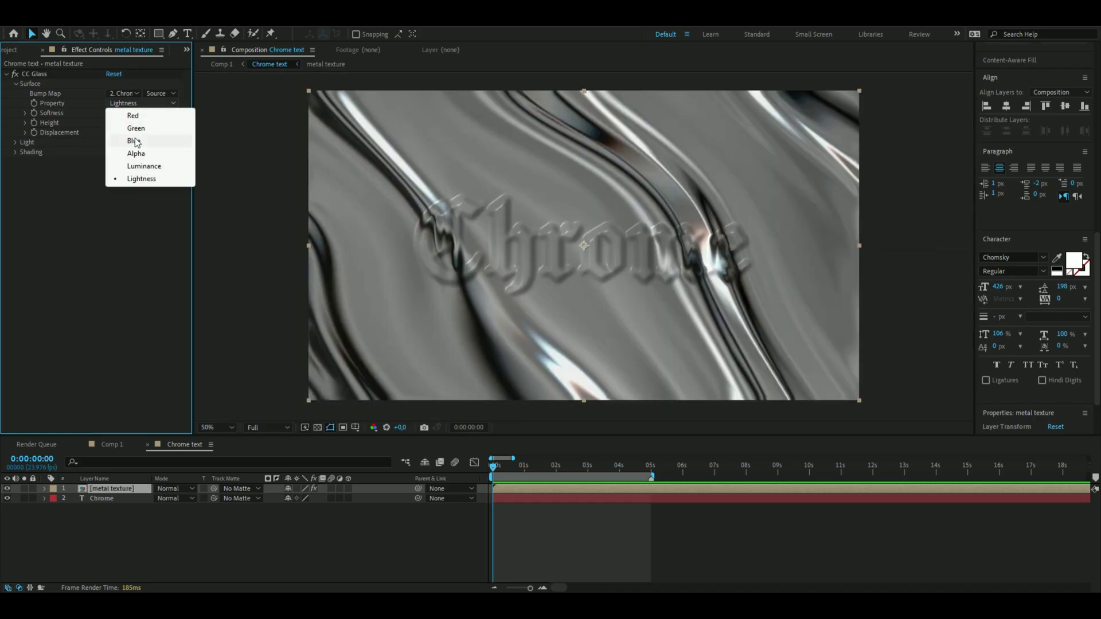
pyautogui.click(137, 154)
pyautogui.click(111, 122)
pyautogui.write('100')
pyautogui.press('Return')
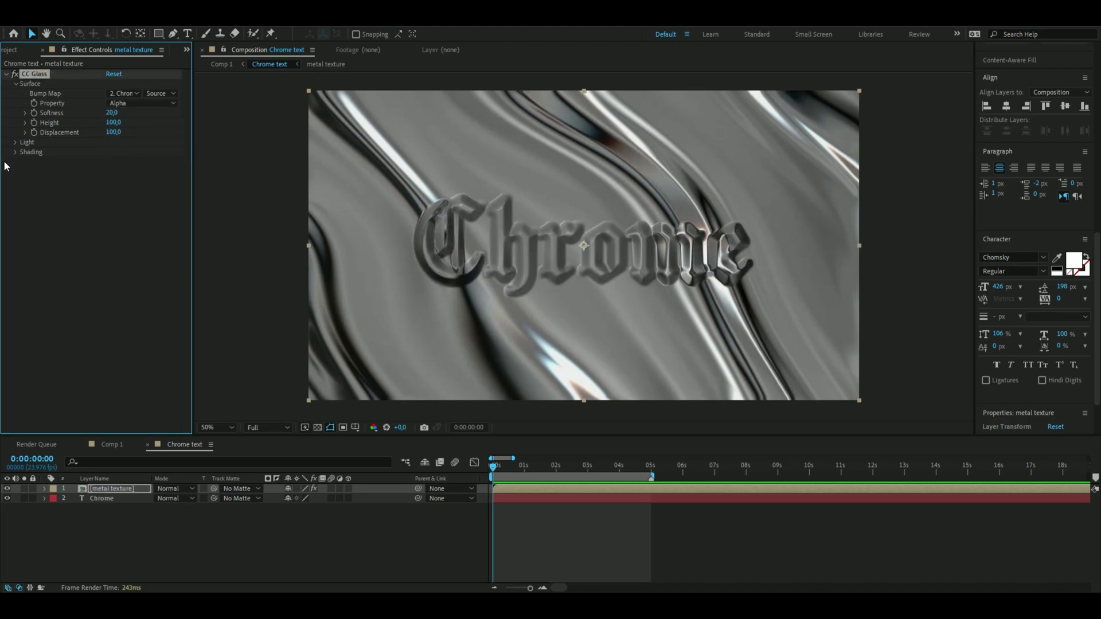
# Set the CC Glass light intensity to 344
pyautogui.click(16, 142)
pyautogui.click(115, 162)
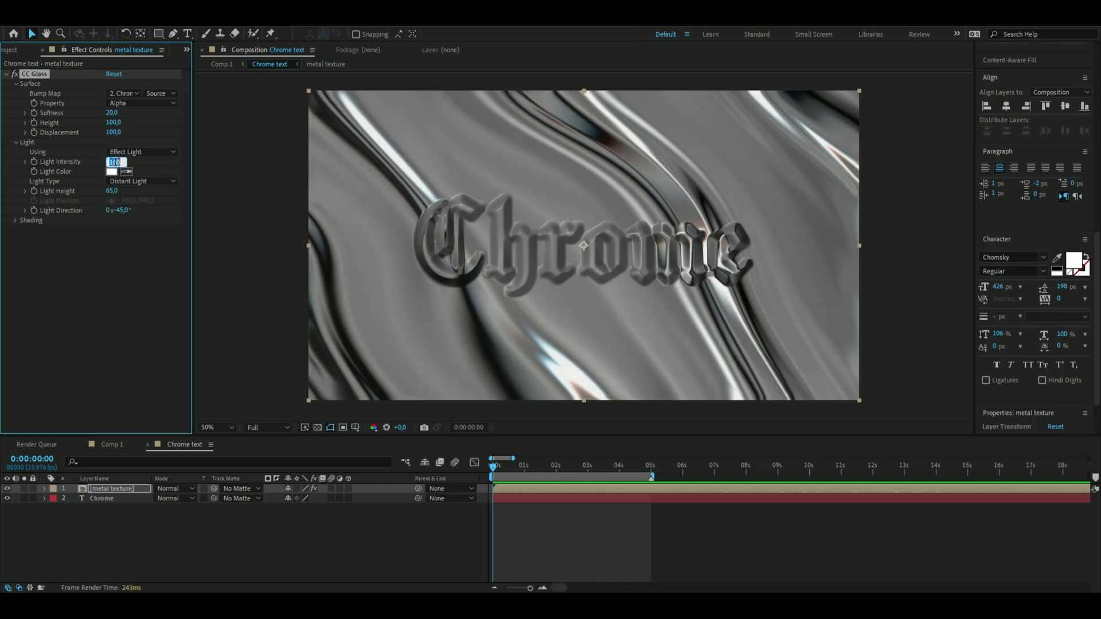
pyautogui.press('BackSpace')
pyautogui.write('344')
pyautogui.press('Return')
# Apply CC Plastic to the metal texture layer with the Chrome text as its bump layer
pyautogui.hotkey('ctrl', 'space')
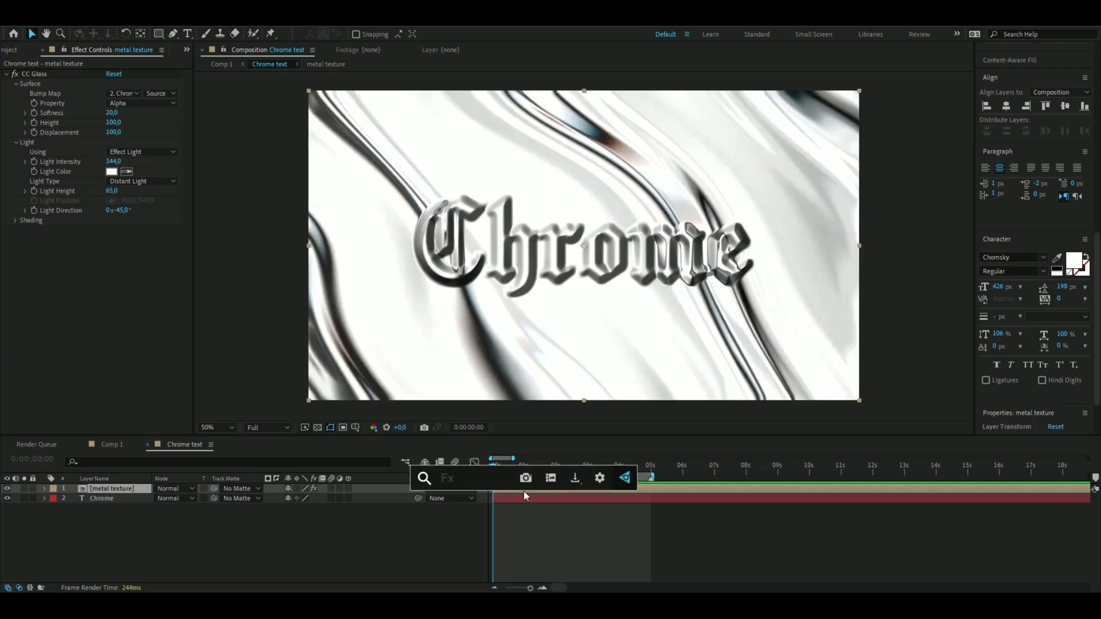
pyautogui.write('cc pl')
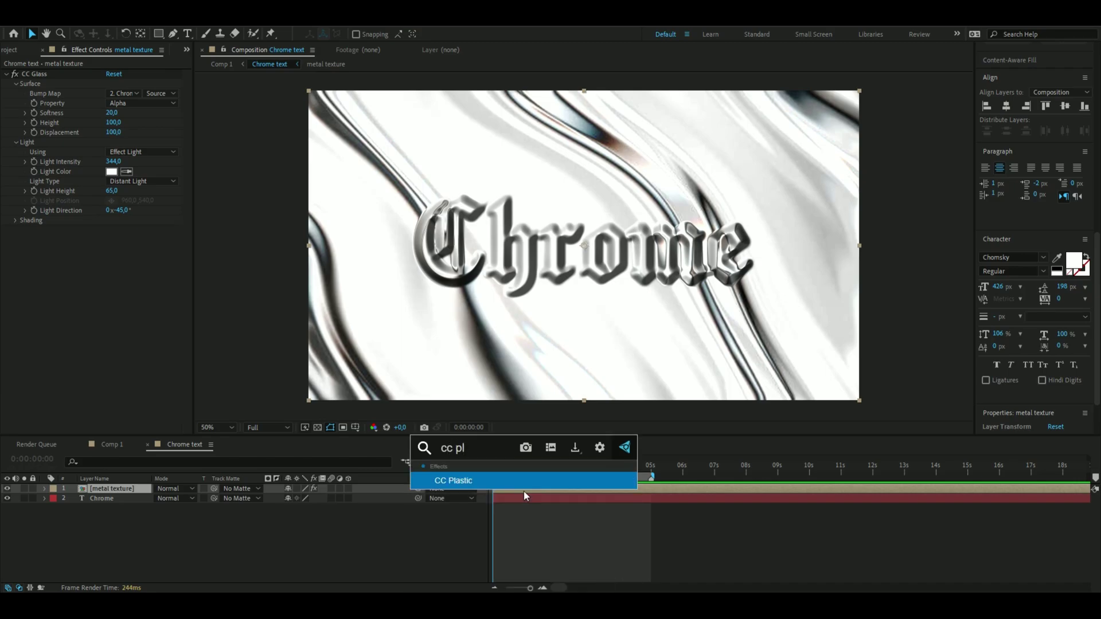
pyautogui.press('Return')
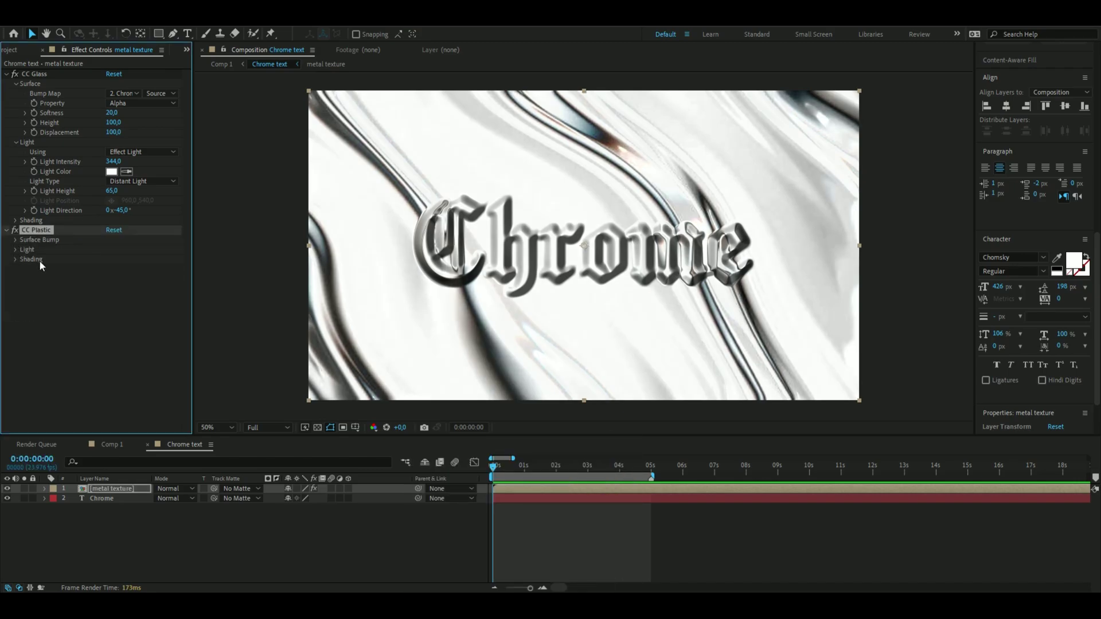
pyautogui.click(15, 239)
pyautogui.click(124, 250)
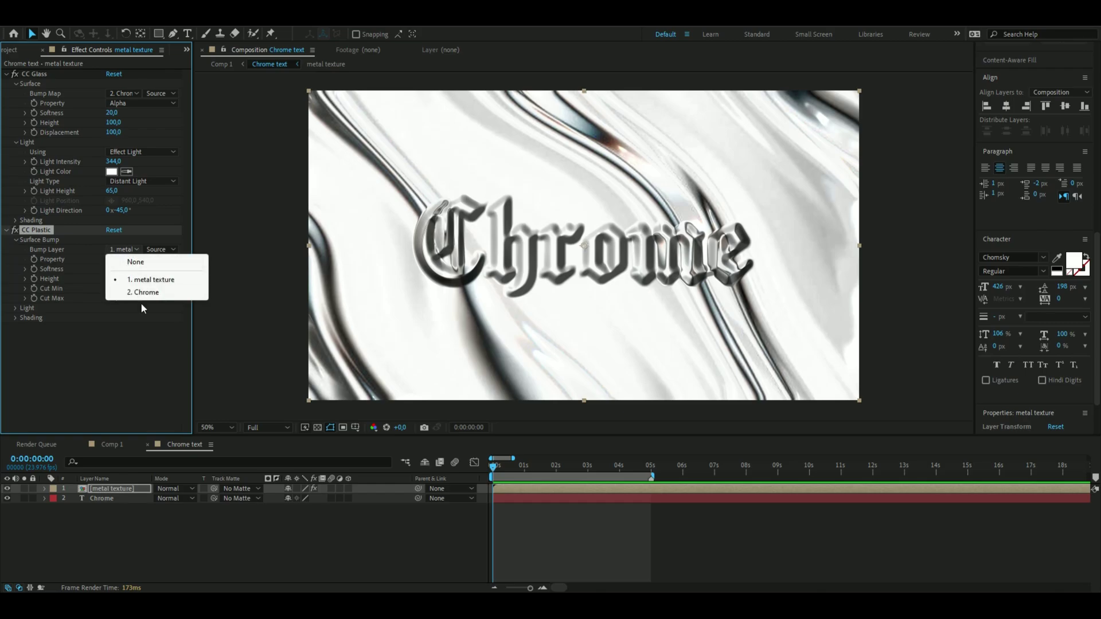
pyautogui.click(143, 292)
# Set the CC Plastic surface bump to softness 62.2, height -100 and property Alpha
pyautogui.click(112, 269)
pyautogui.press('BackSpace')
pyautogui.write('62,2')
pyautogui.press('Return')
pyautogui.click(118, 278)
pyautogui.press('BackSpace')
pyautogui.write('-100')
pyautogui.press('Return')
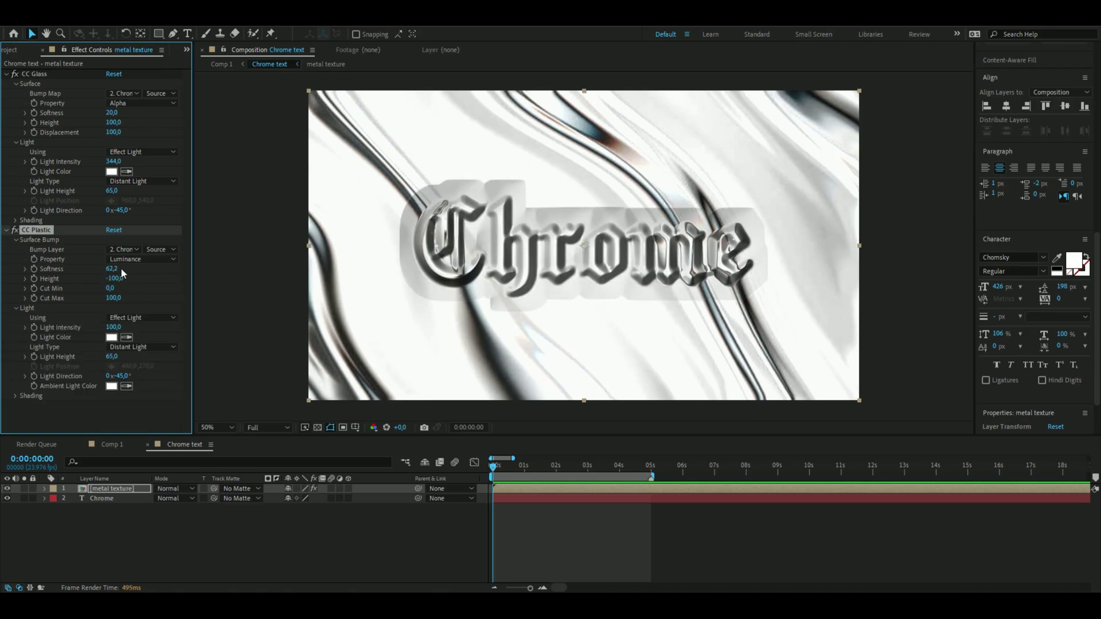
pyautogui.click(129, 261)
pyautogui.click(139, 310)
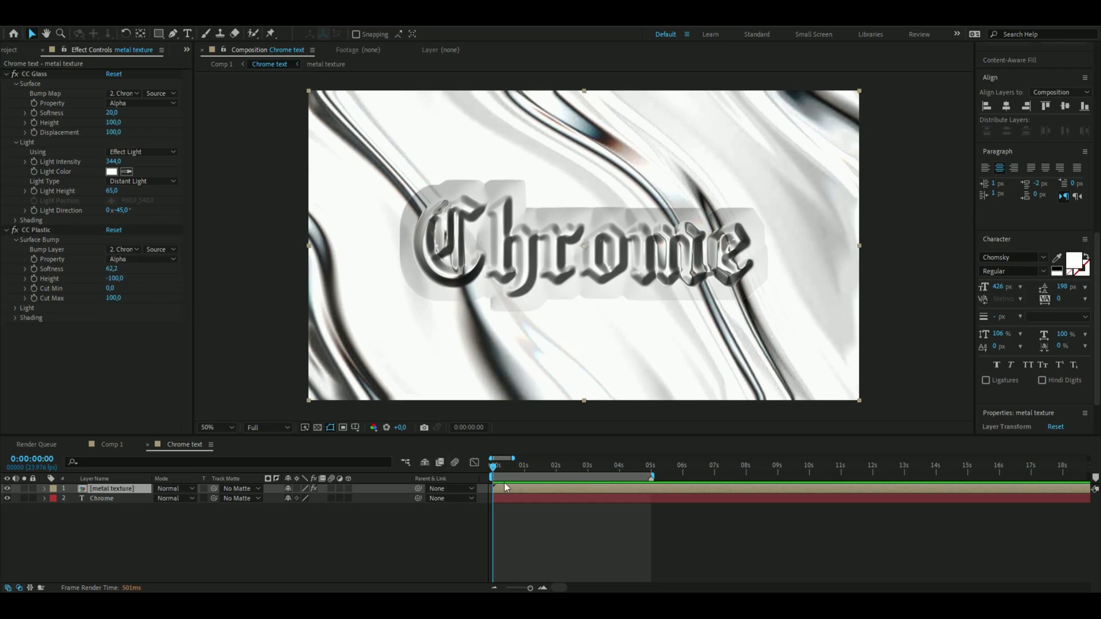
# Apply CC Blobbylize to the metal texture layer with the Chrome text as its blob layer
pyautogui.hotkey('ctrl', 'space')
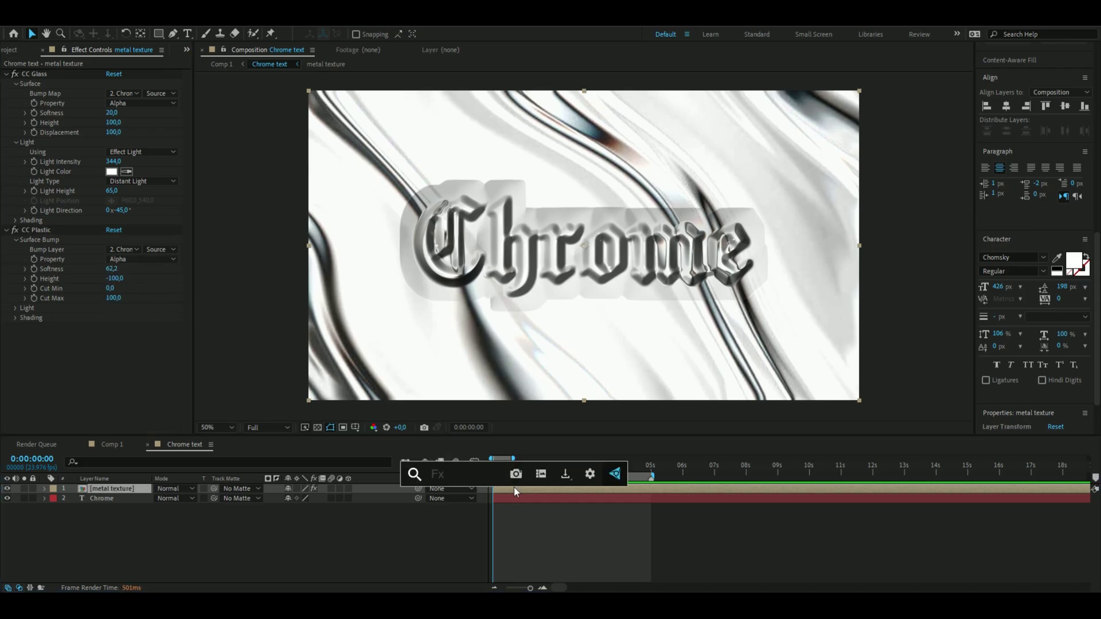
pyautogui.write('cc blo')
pyautogui.press('Return')
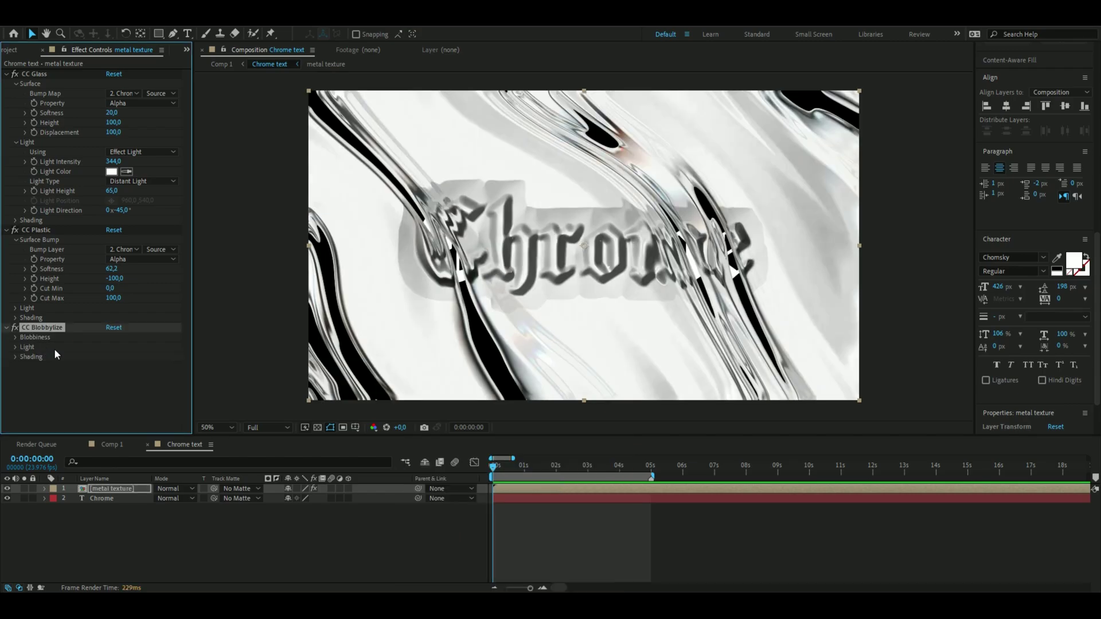
pyautogui.click(15, 337)
pyautogui.click(123, 348)
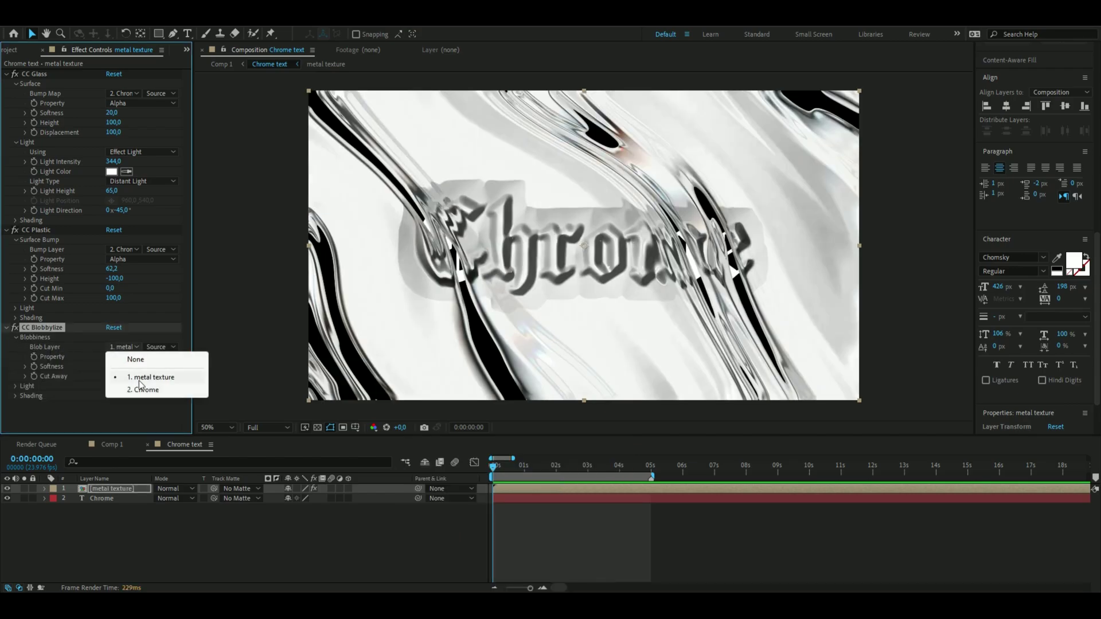
pyautogui.click(141, 389)
pyautogui.press('.')
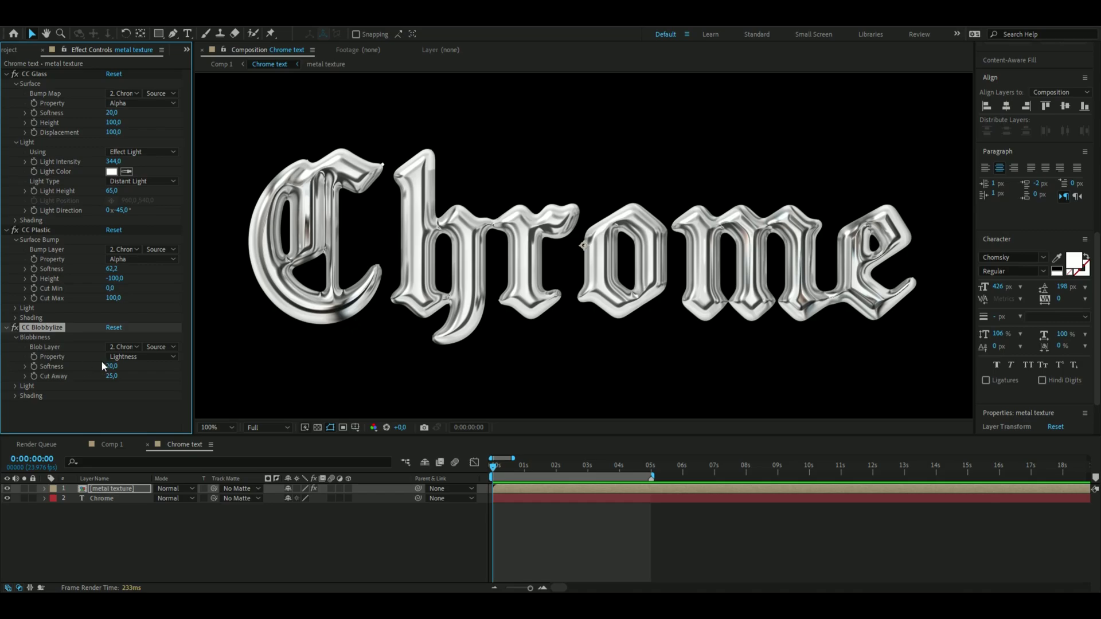
# Set the CC Blobbylize property to Alpha, softness to 15 and cut away to 0
pyautogui.click(137, 357)
pyautogui.click(138, 407)
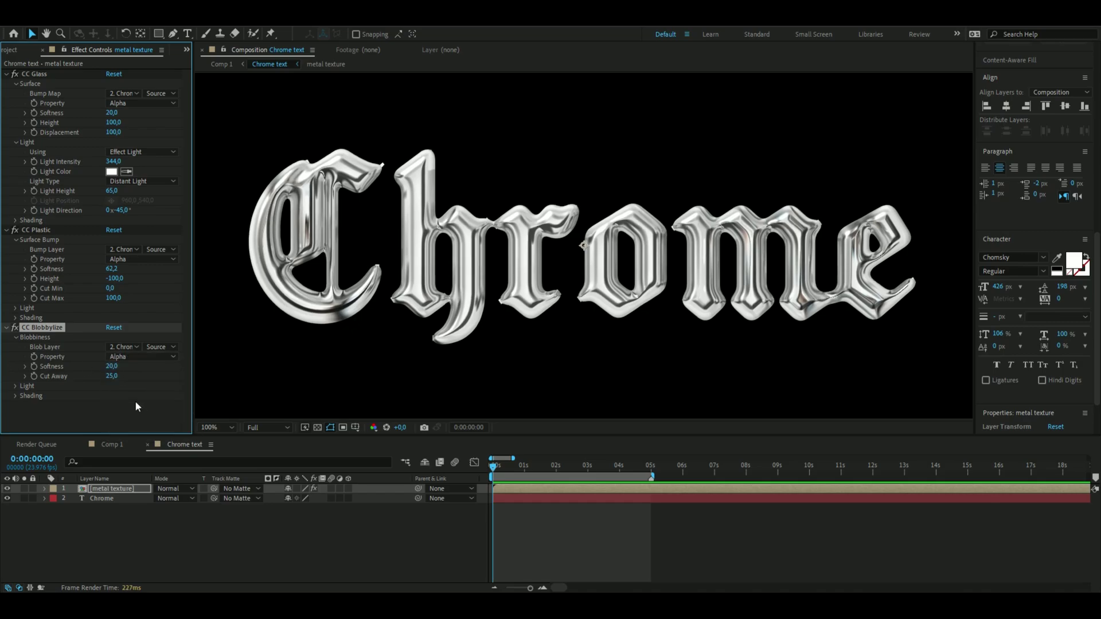
pyautogui.click(111, 367)
pyautogui.write('15')
pyautogui.press('Return')
pyautogui.press('Tab')
pyautogui.write('0')
pyautogui.press('Return')
pyautogui.click(16, 386)
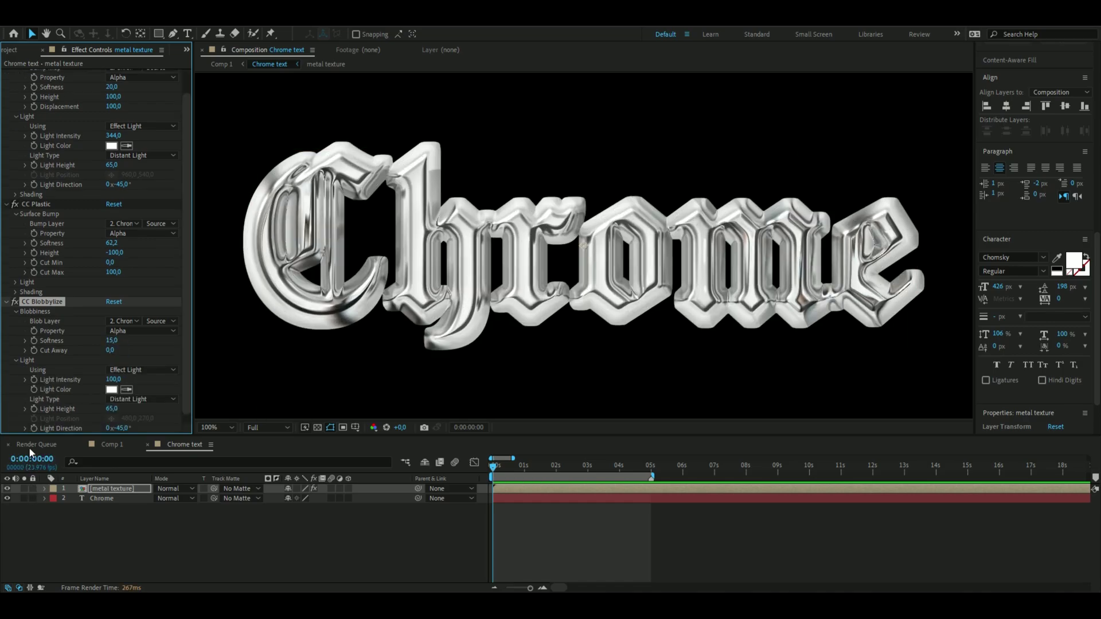
pyautogui.click(15, 361)
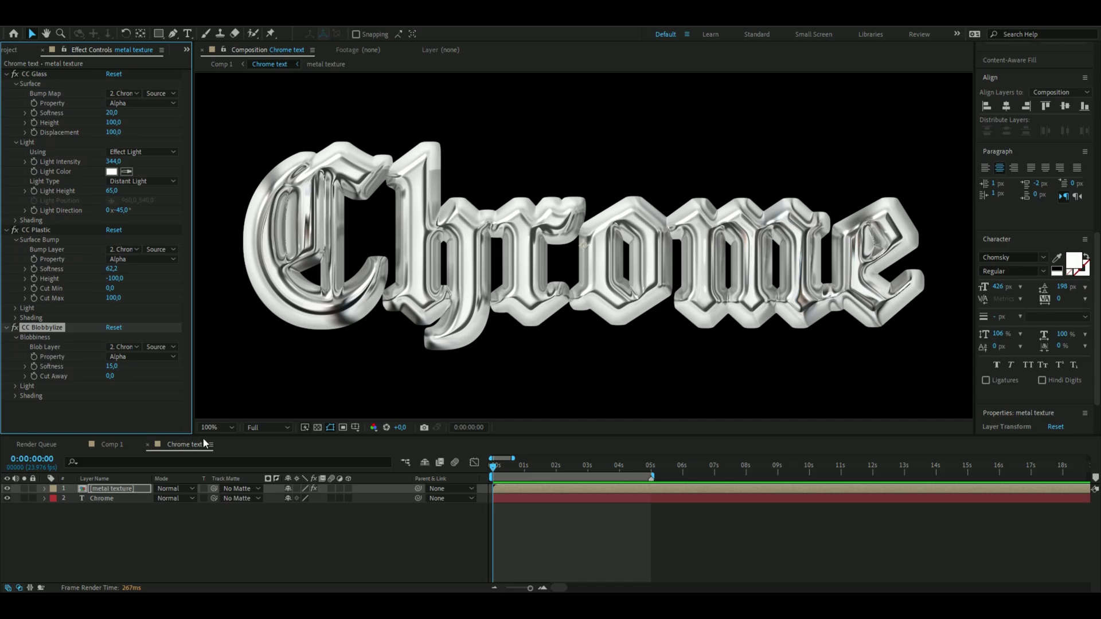
# Set the Chrome text layer as the track matte of the metal texture layer
pyautogui.click(168, 521)
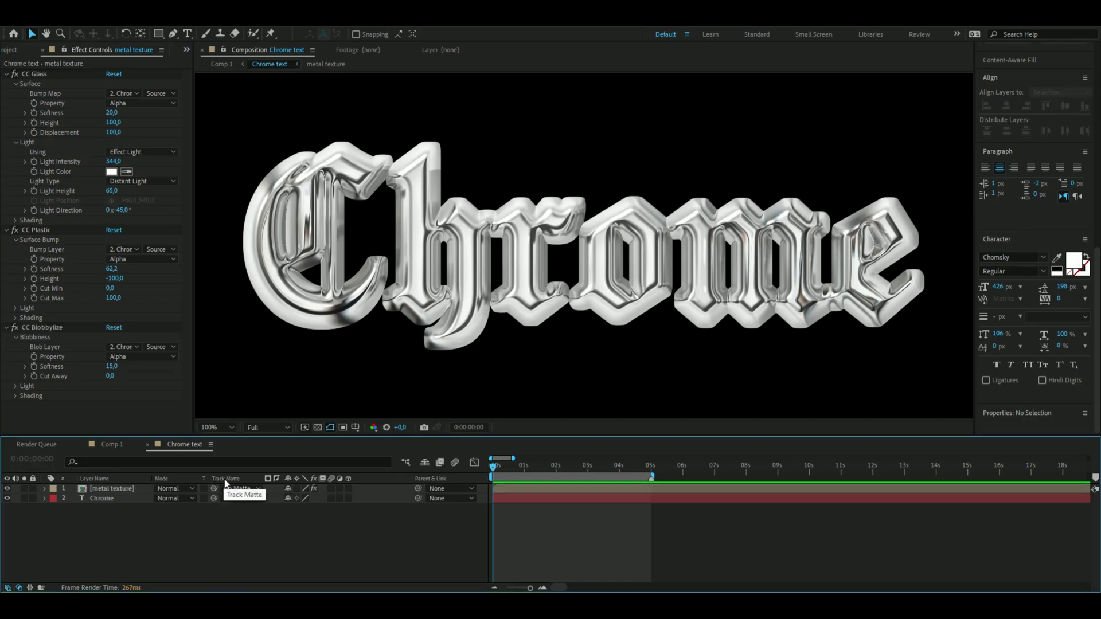
pyautogui.click(235, 490)
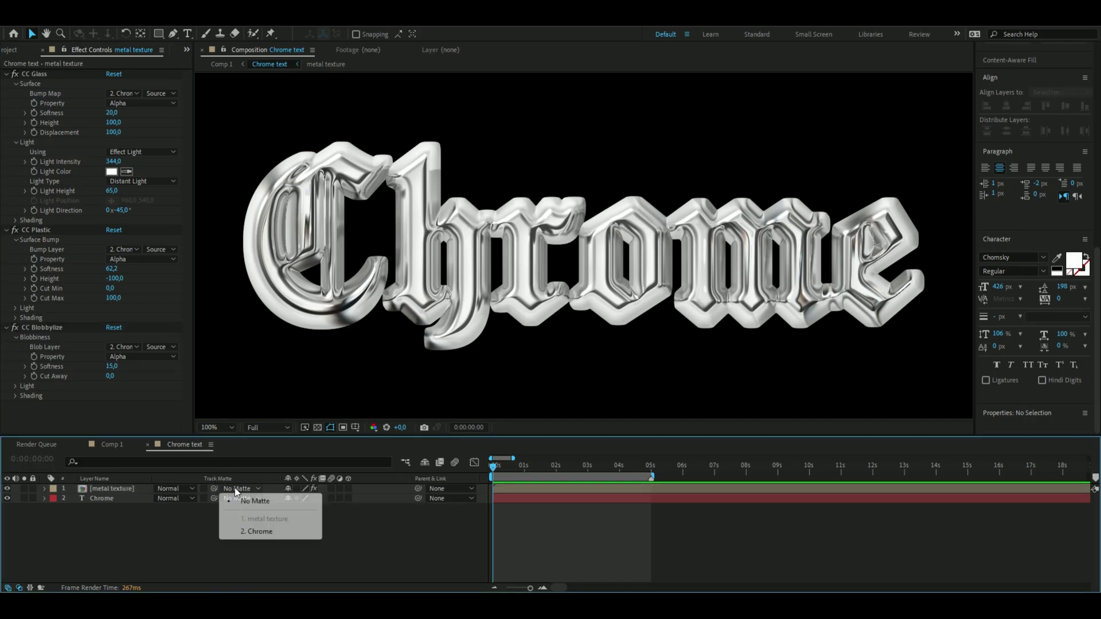
pyautogui.click(255, 532)
pyautogui.click(7, 488)
pyautogui.click(7, 488)
# Try a lower CC Blobbylize softness and undo the change
pyautogui.click(15, 328)
pyautogui.moveTo(114, 368); pyautogui.dragTo(78, 368)
pyautogui.hotkey('ctrl', 'z')
pyautogui.scroll(-2, 446, 285)
pyautogui.scroll(4, 445, 286)
pyautogui.scroll(-2, 447, 289)
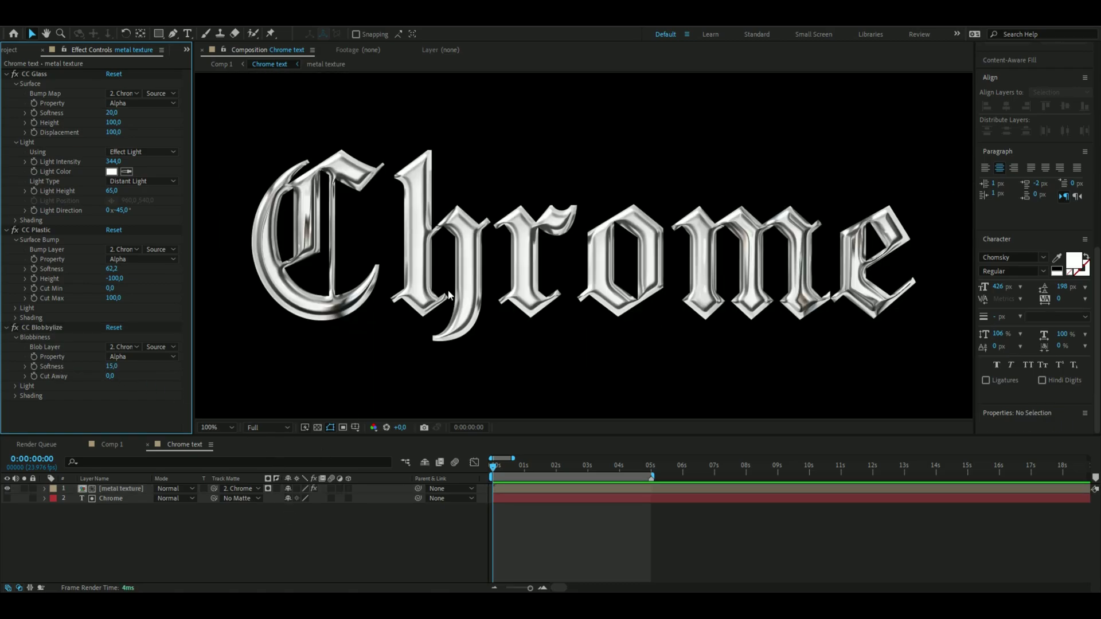
pyautogui.click(202, 545)
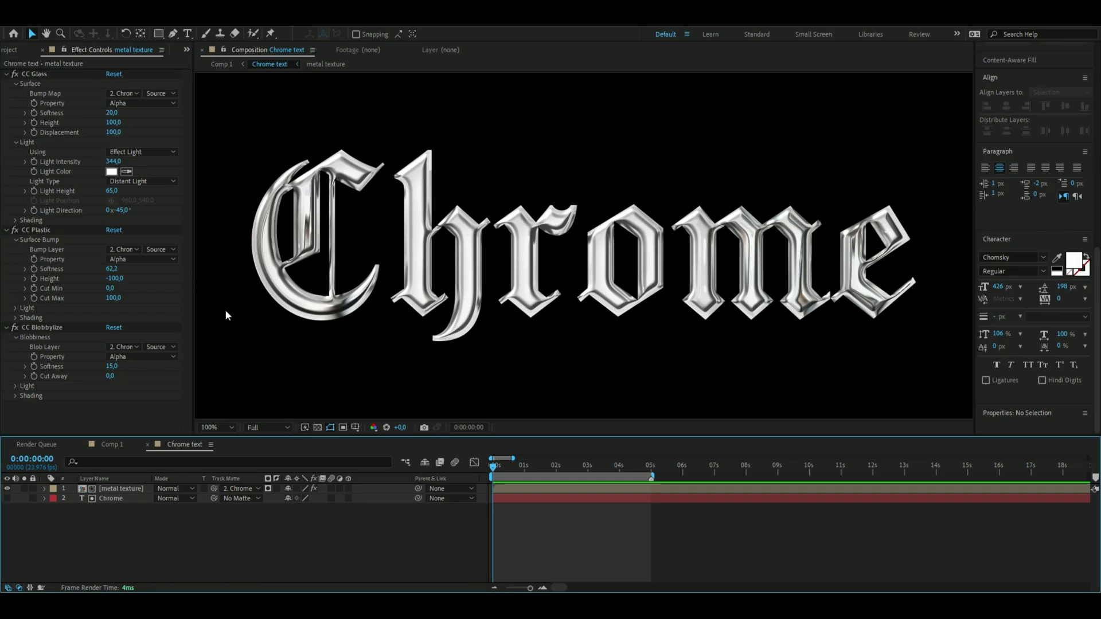
# Apply Turbulent Displace to the metal texture layer and move it above CC Glass in the effect order
pyautogui.click(499, 489)
pyautogui.hotkey('ctrl', 'space')
pyautogui.write('tu')
pyautogui.press('Return')
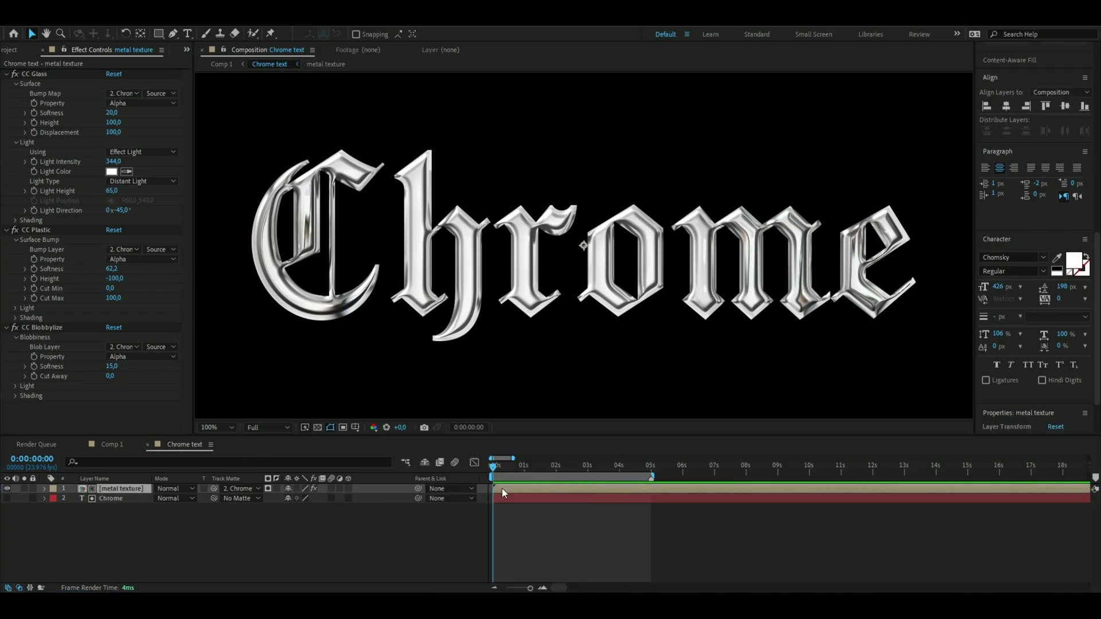
pyautogui.moveTo(46, 308); pyautogui.dragTo(50, 72)
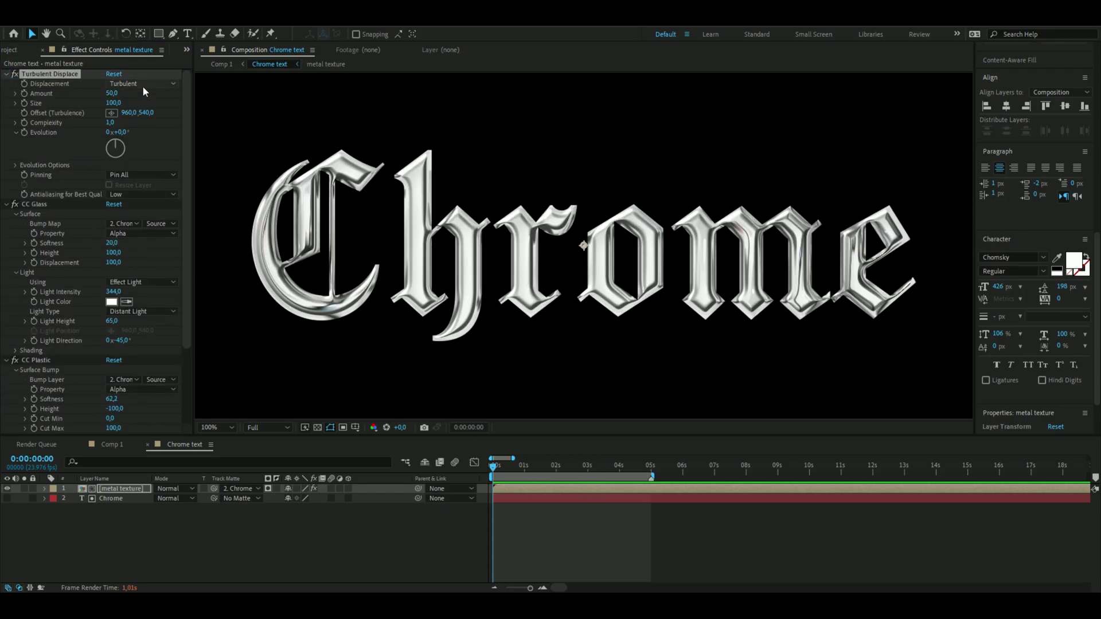
# Set the Turbulent Displace amount to 1734, size to 510 and evolution to 22° on the metal texture layer
pyautogui.click(112, 93)
pyautogui.press('BackSpace')
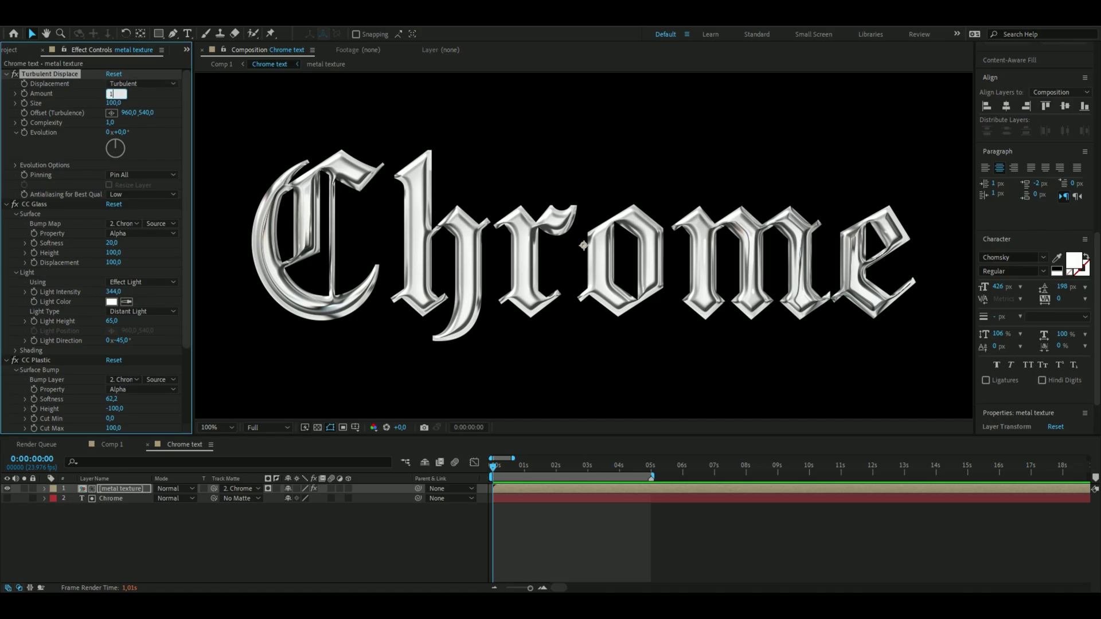
pyautogui.write('1734')
pyautogui.press('Return')
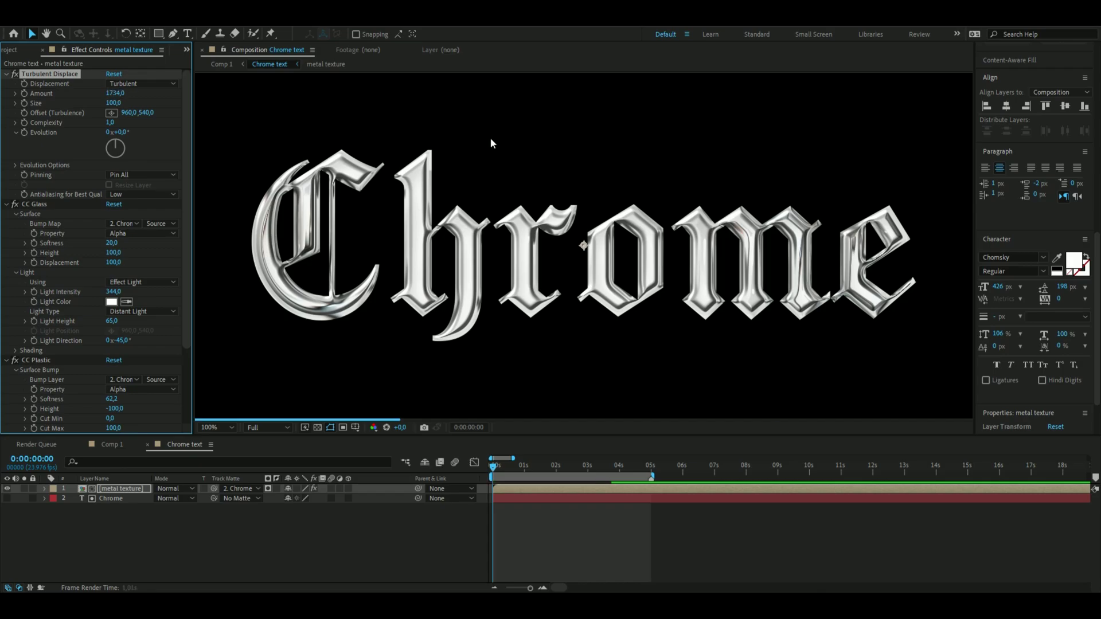
pyautogui.click(113, 103)
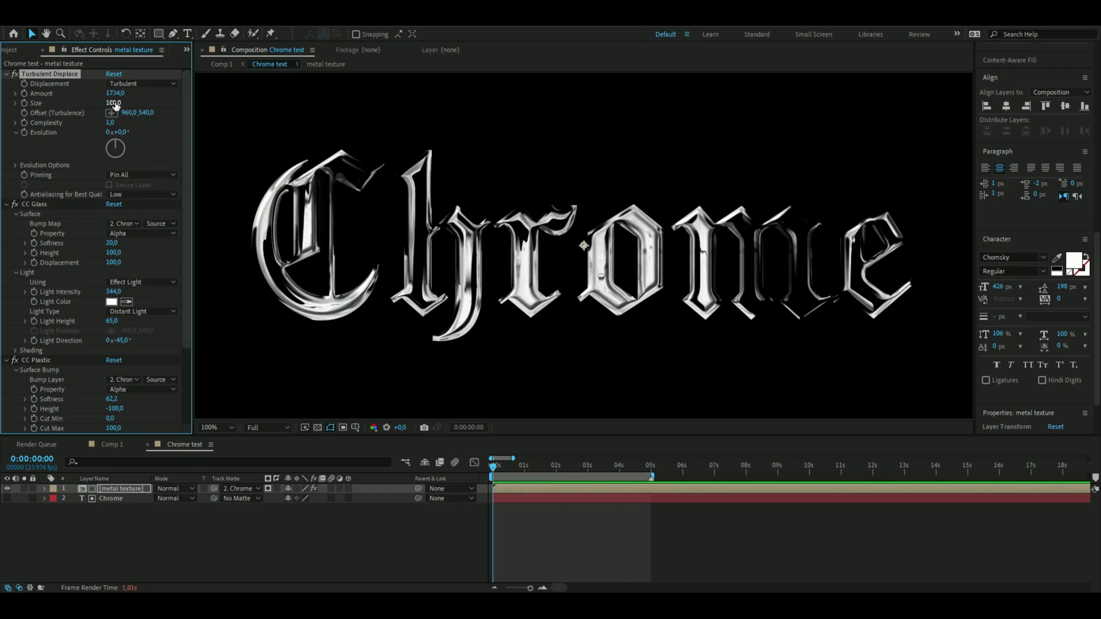
pyautogui.press('BackSpace')
pyautogui.write('510')
pyautogui.press('Return')
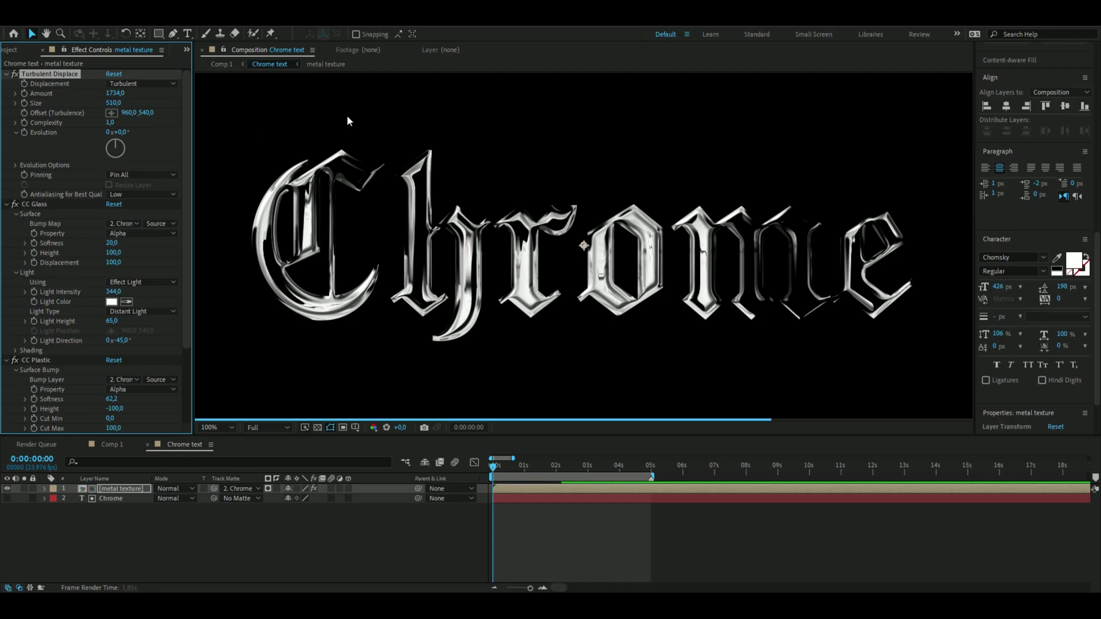
pyautogui.scroll(-1, 867, 321)
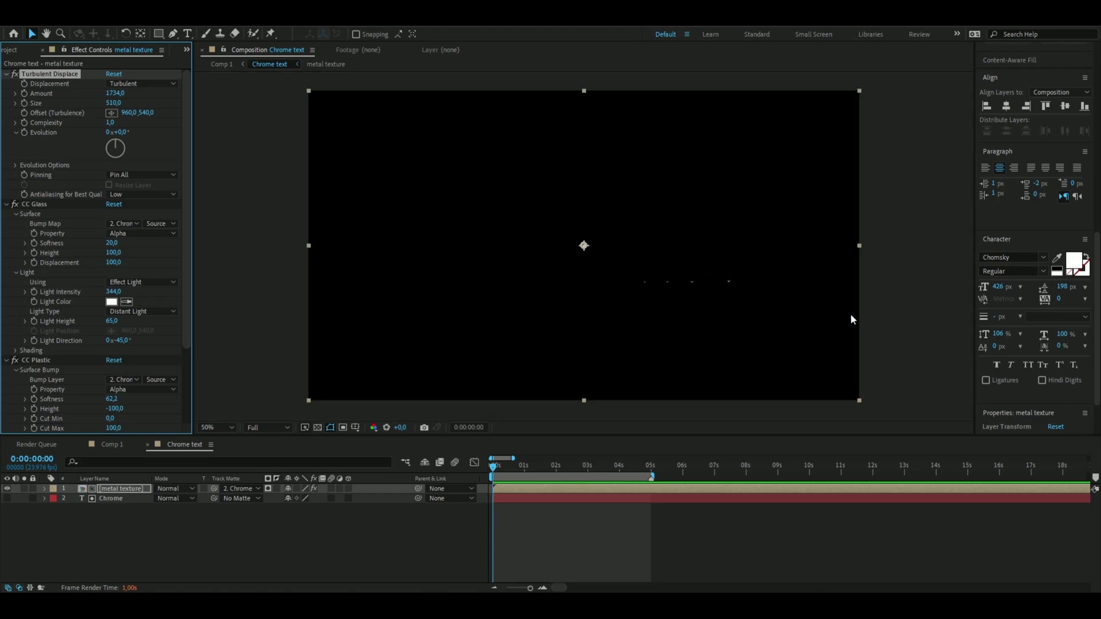
pyautogui.click(120, 133)
pyautogui.write('22')
pyautogui.press('Return')
# Keyframe the Turbulent Displace amount from its current value at 0 s down to 100 at 5 s
pyautogui.click(25, 94)
pyautogui.moveTo(495, 467); pyautogui.dragTo(653, 496)
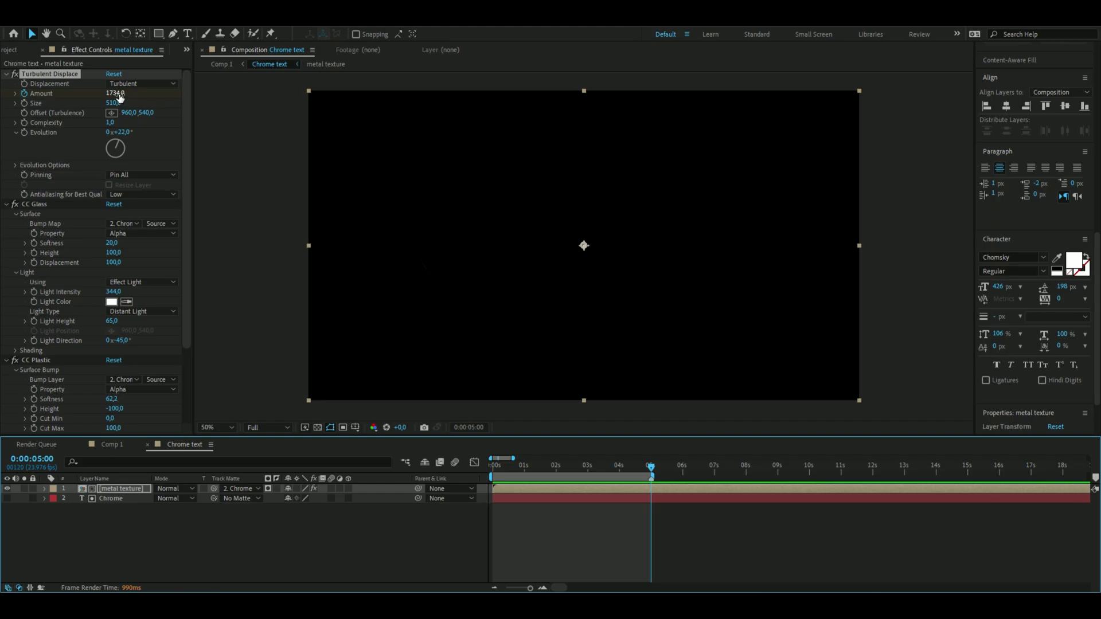
pyautogui.click(116, 94)
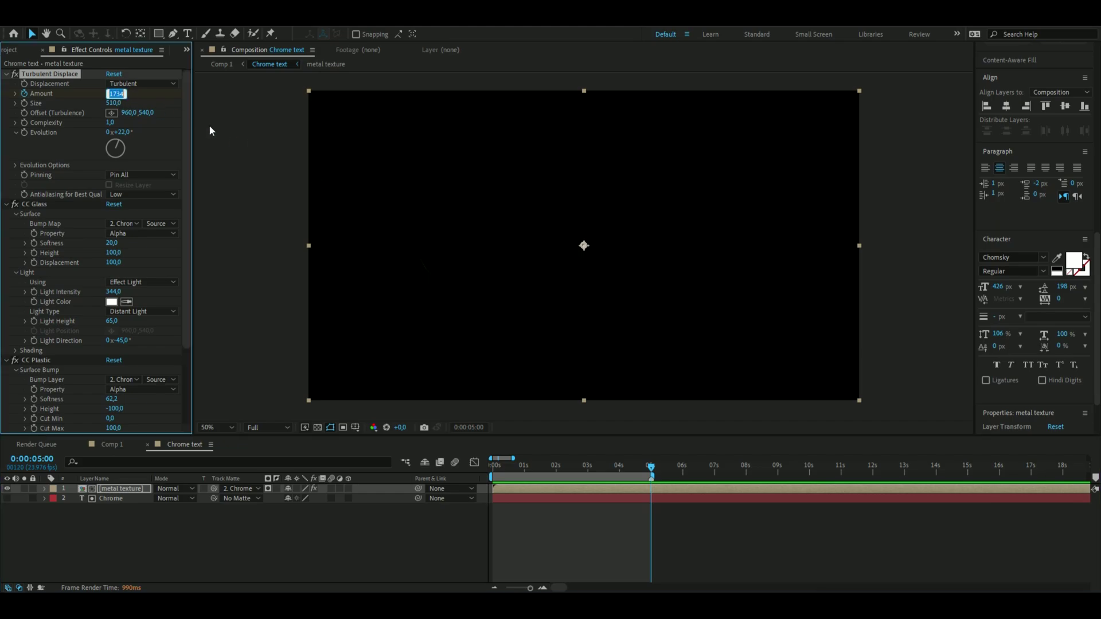
pyautogui.write('100')
pyautogui.moveTo(652, 467)
pyautogui.mouseDown()
pyautogui.moveTo(587, 468)
pyautogui.moveTo(630, 469)
pyautogui.mouseUp()
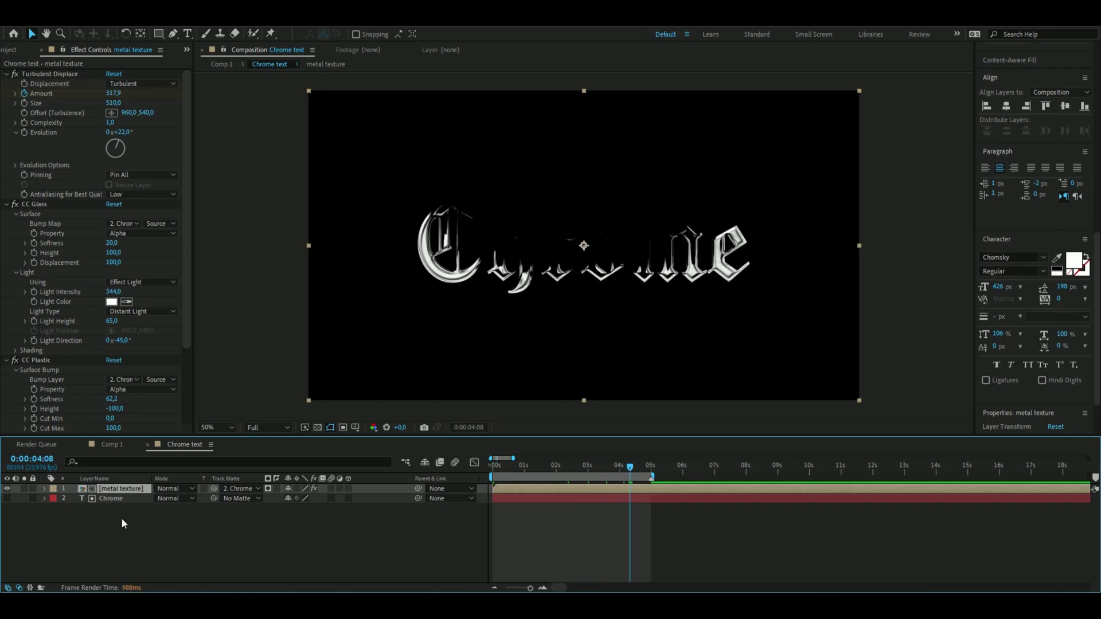
# Reveal the Turbulent Displace amount keyframes on the metal texture layer and apply Easy Ease to both
pyautogui.click(122, 519)
pyautogui.click(43, 489)
pyautogui.click(54, 498)
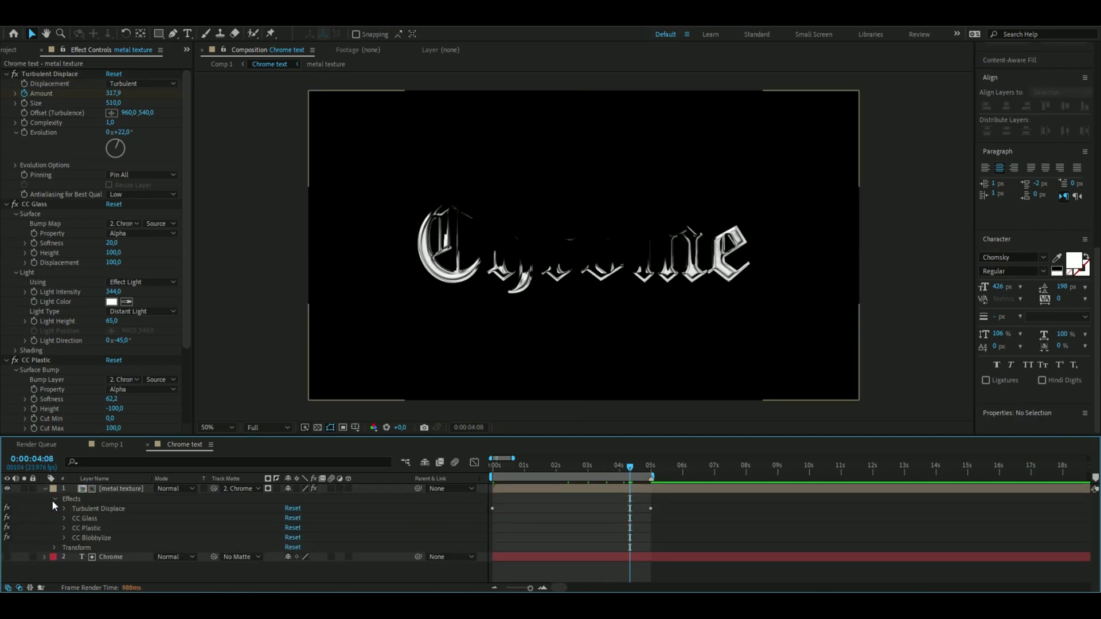
pyautogui.click(63, 509)
pyautogui.moveTo(666, 509); pyautogui.dragTo(500, 511)
pyautogui.press('F9')
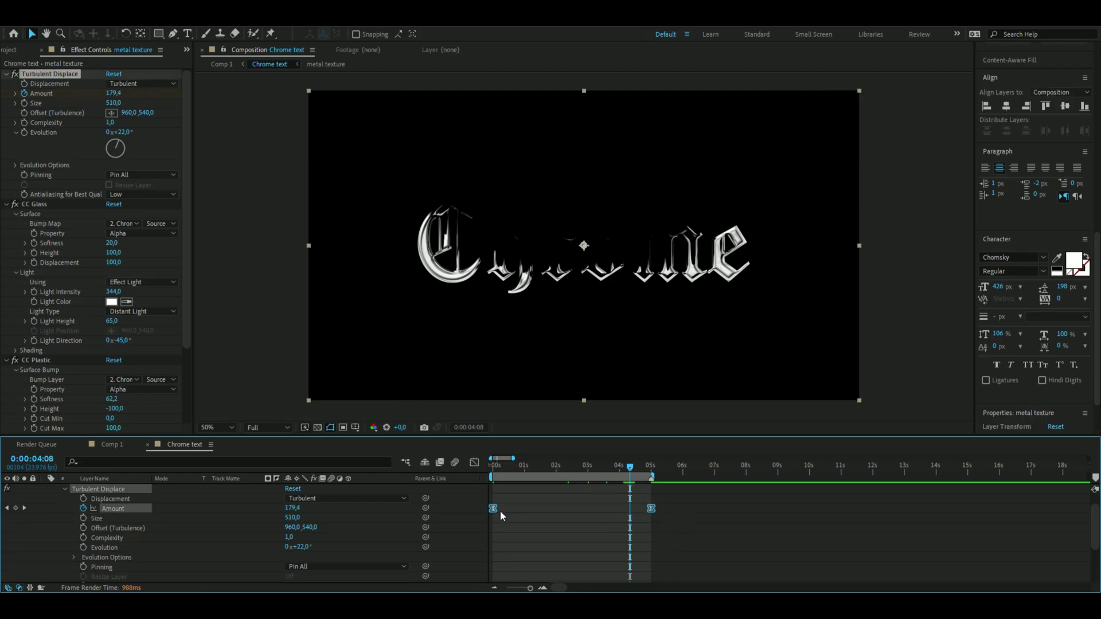
# Reshape the amount's value graph so it falls steeply at the start and flattens towards 5 s, and preview the animation
pyautogui.click(474, 462)
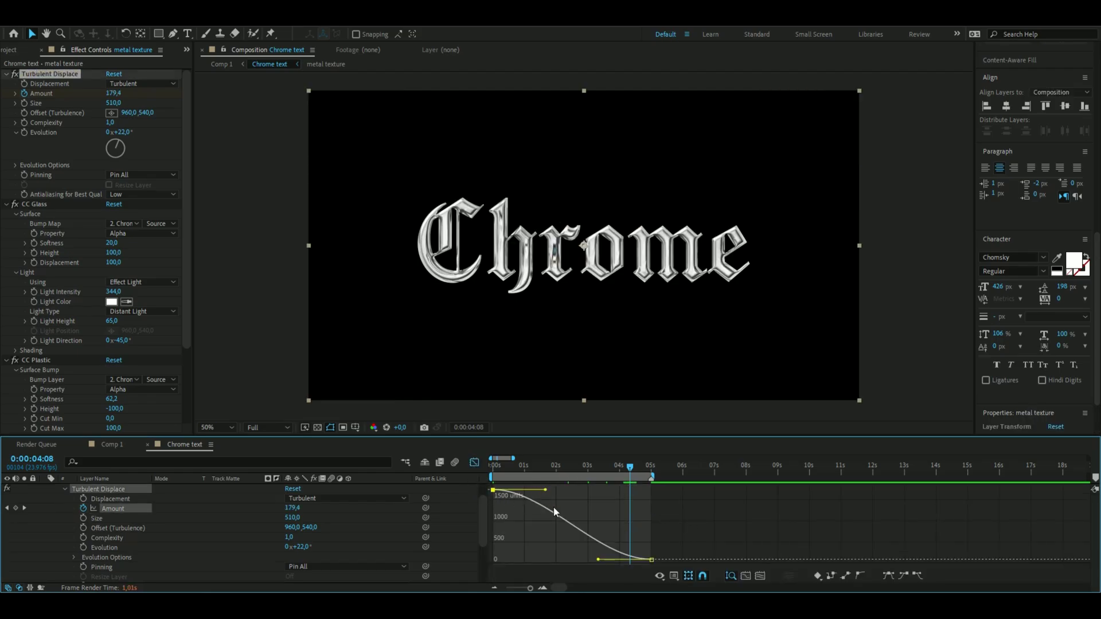
pyautogui.moveTo(545, 489); pyautogui.dragTo(477, 560)
pyautogui.moveTo(497, 466); pyautogui.dragTo(445, 467)
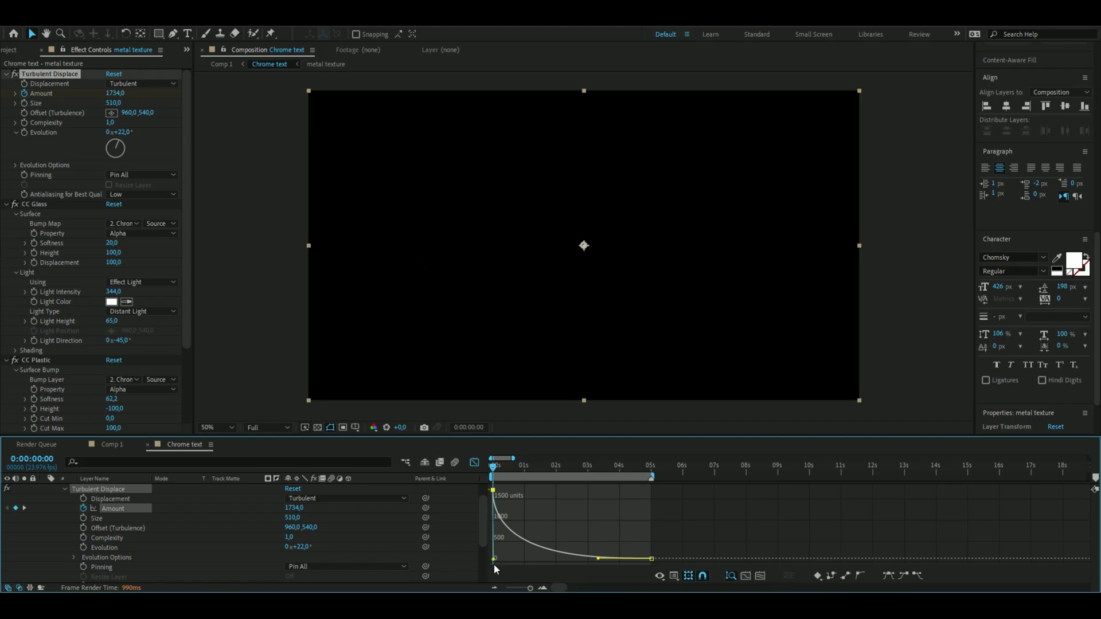
pyautogui.moveTo(494, 559); pyautogui.dragTo(482, 558)
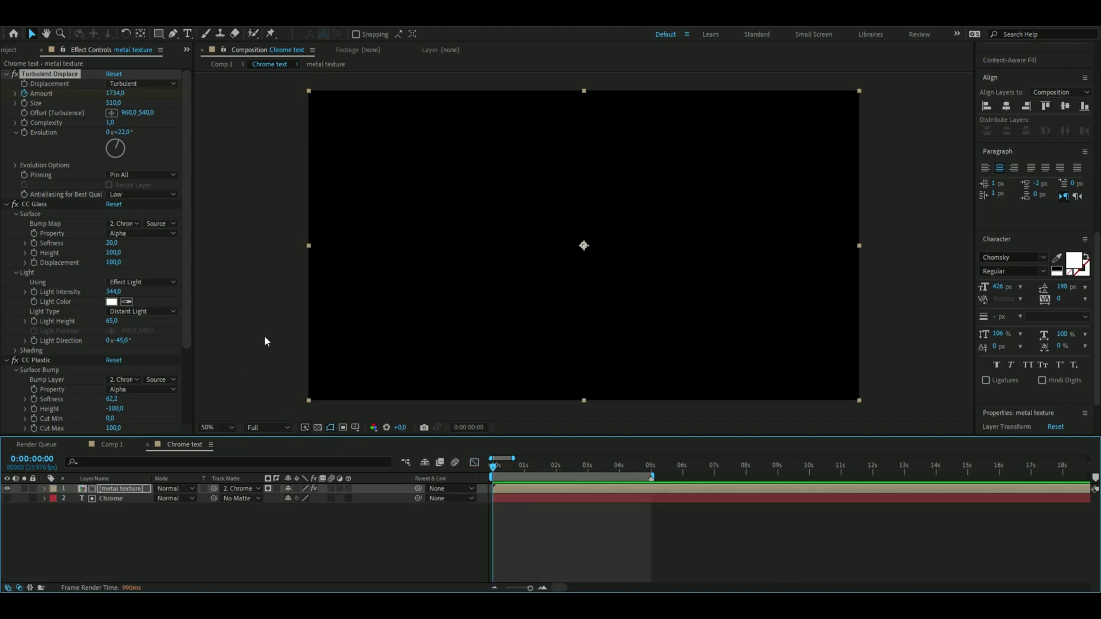
pyautogui.press('space')
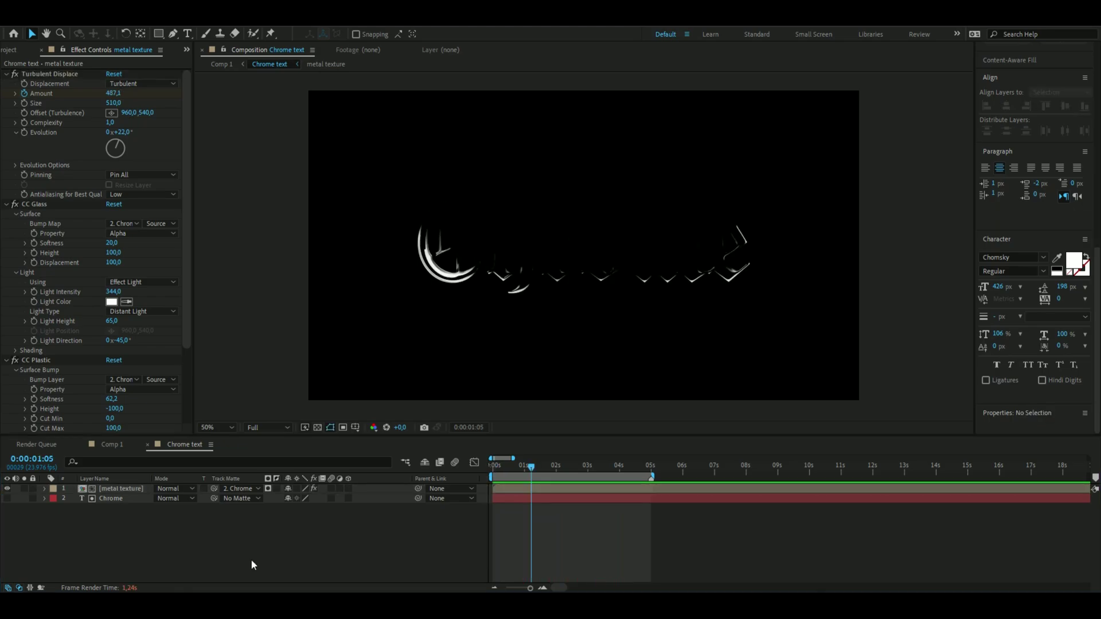
# Add an adjustment layer above the metal texture with the S_Glint effect and turn on Expand Borders
pyautogui.click(253, 563)
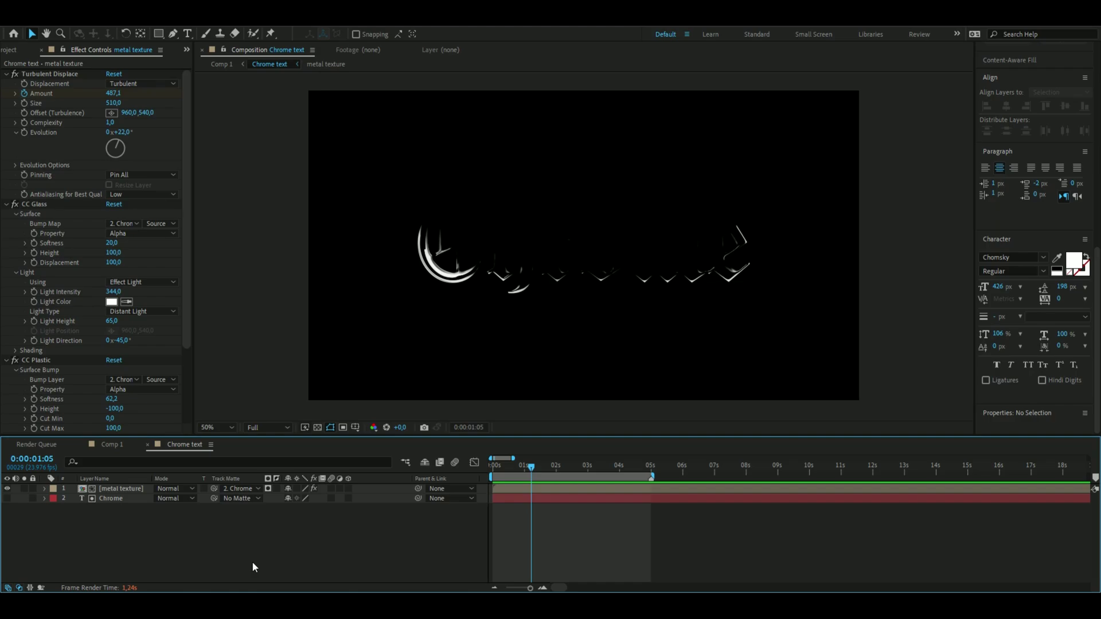
pyautogui.hotkey('ctrl', 'alt', 'y')
pyautogui.hotkey('ctrl', 'space')
pyautogui.write('s')
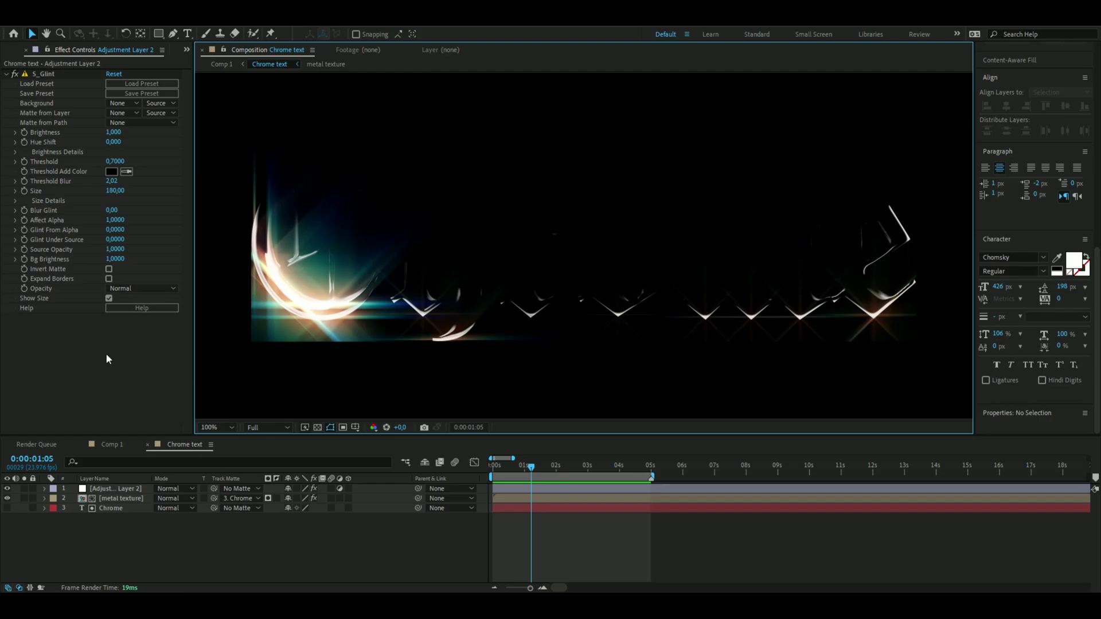
pyautogui.click(108, 278)
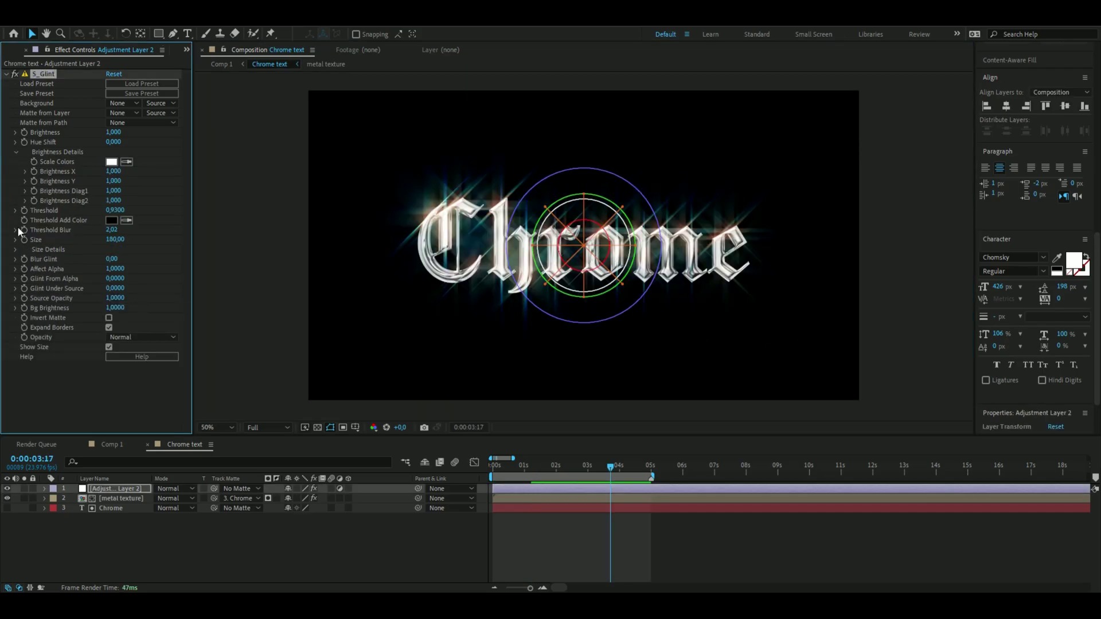
# In the S_Glint size details, set Size Diag2 to 3.58 and Size Diag1 to 0 for one-directional diagonal streaks
pyautogui.click(15, 250)
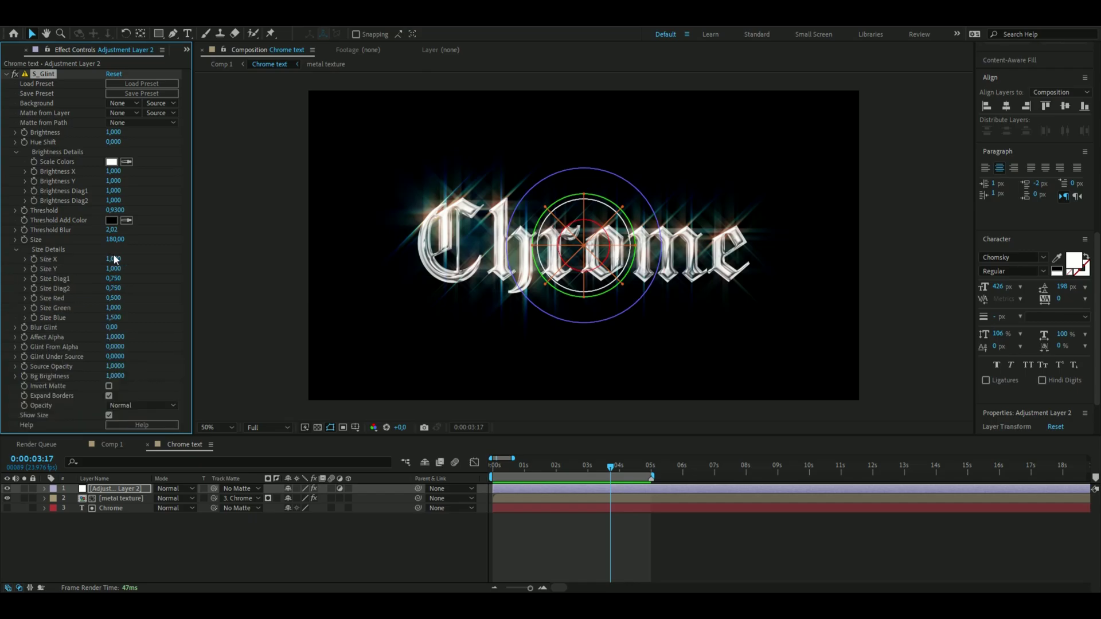
pyautogui.click(118, 289)
pyautogui.press('BackSpace')
pyautogui.write('3.58')
pyautogui.press('Return')
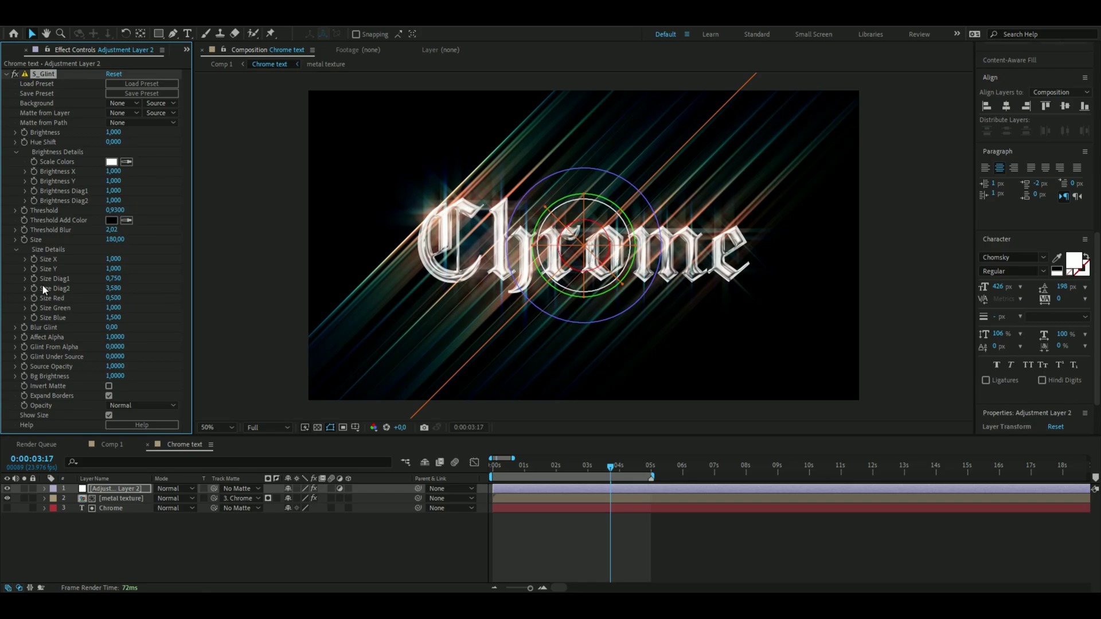
pyautogui.click(115, 279)
pyautogui.write('00')
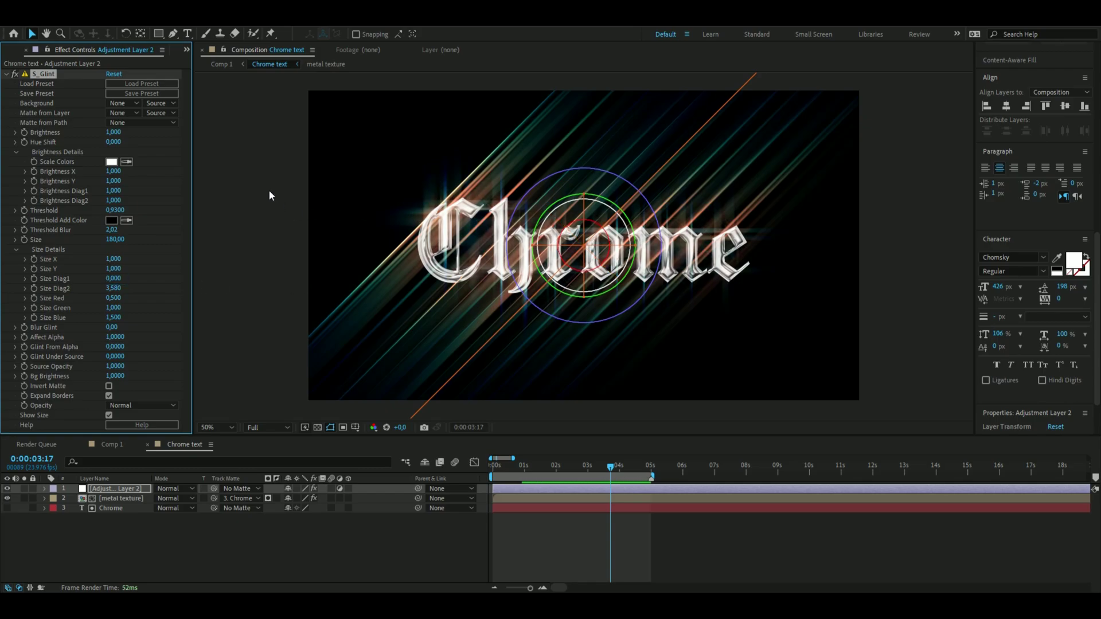
pyautogui.click(271, 189)
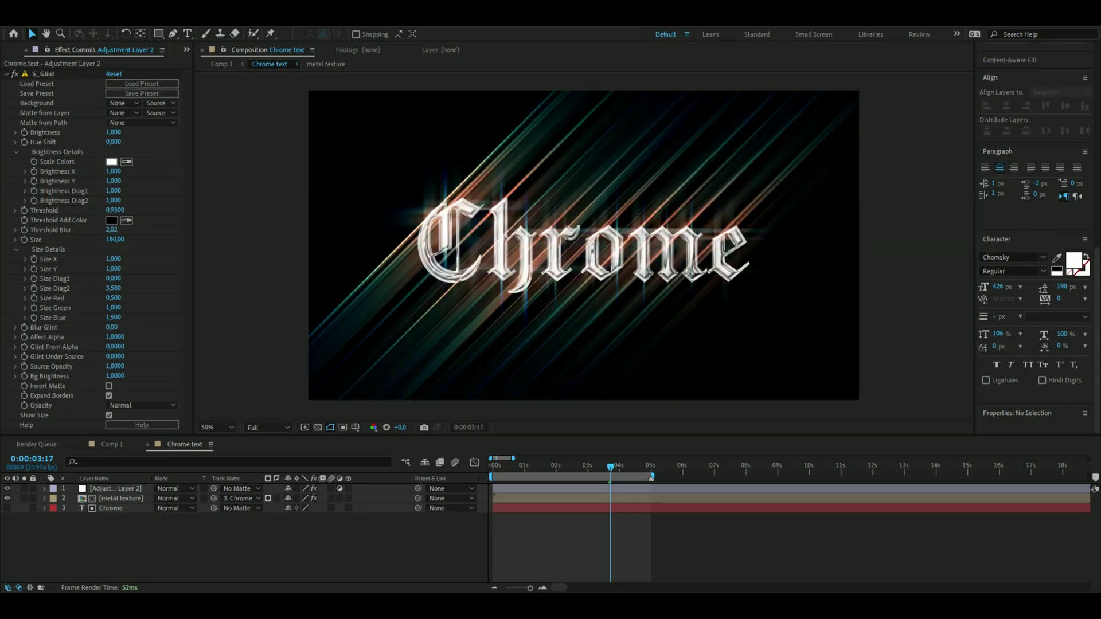
pyautogui.scroll(-1, 500, 354)
pyautogui.scroll(1, 500, 354)
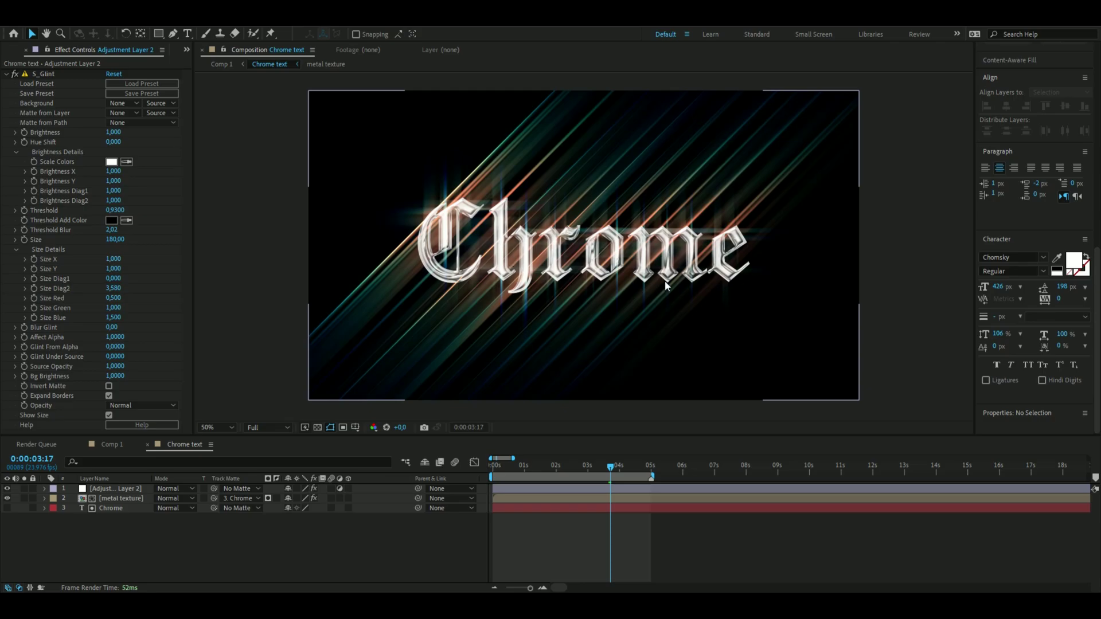
# Apply Hue/Saturation to the adjustment layer and set its Master Saturation to -100
pyautogui.click(498, 490)
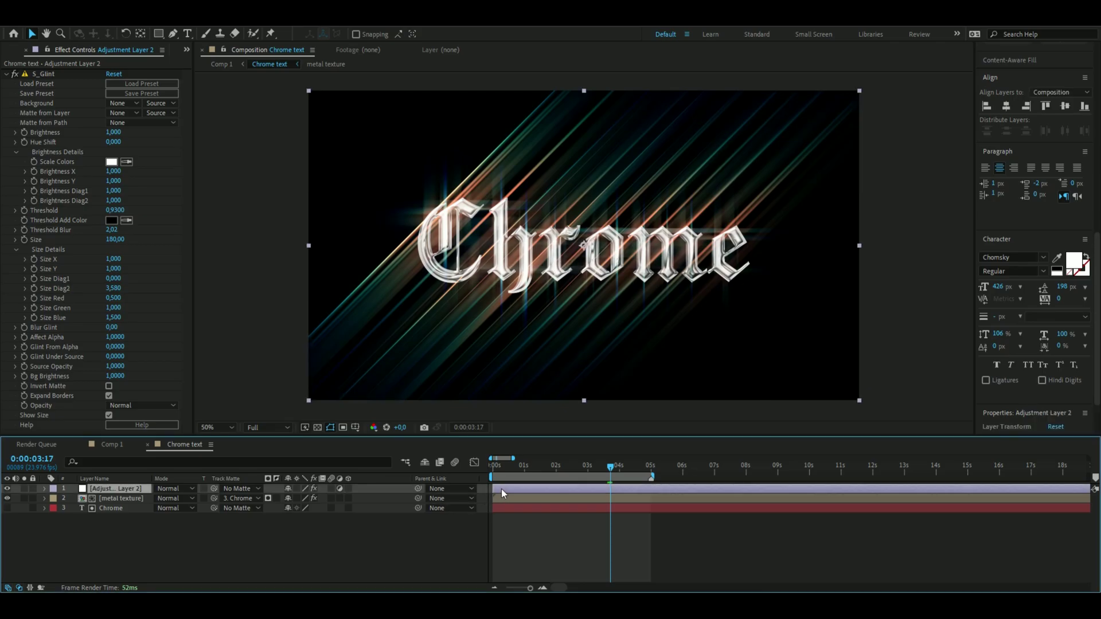
pyautogui.hotkey('ctrl', 'space')
pyautogui.write('hue')
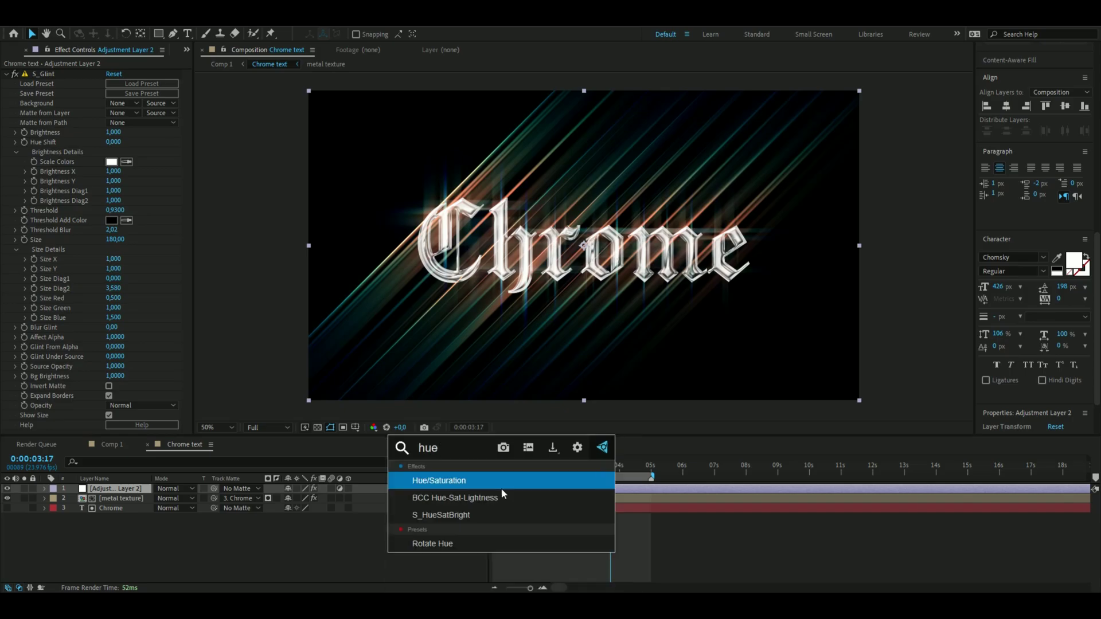
pyautogui.press('Return')
pyautogui.moveTo(101, 396); pyautogui.dragTo(3, 406)
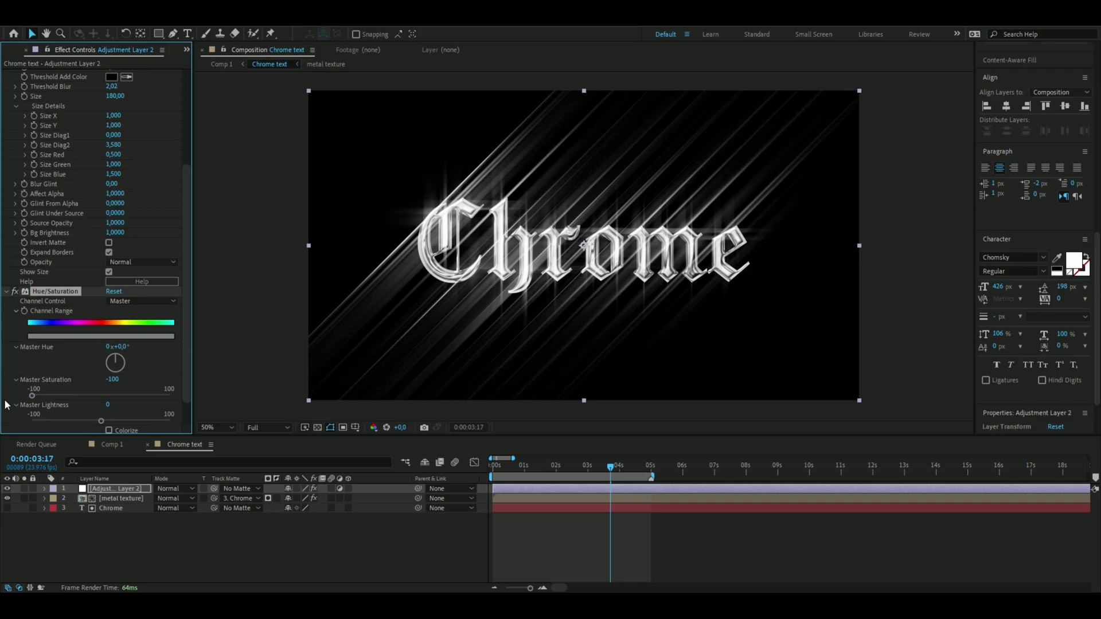
# Compare the text with Hue/Saturation off and on, and check the animation around 3 s 18 frames
pyautogui.click(14, 292)
pyautogui.click(15, 292)
pyautogui.click(243, 257)
pyautogui.moveTo(604, 467)
pyautogui.mouseDown()
pyautogui.moveTo(509, 466)
pyautogui.moveTo(633, 467)
pyautogui.moveTo(493, 466)
pyautogui.moveTo(612, 468)
pyautogui.mouseUp()
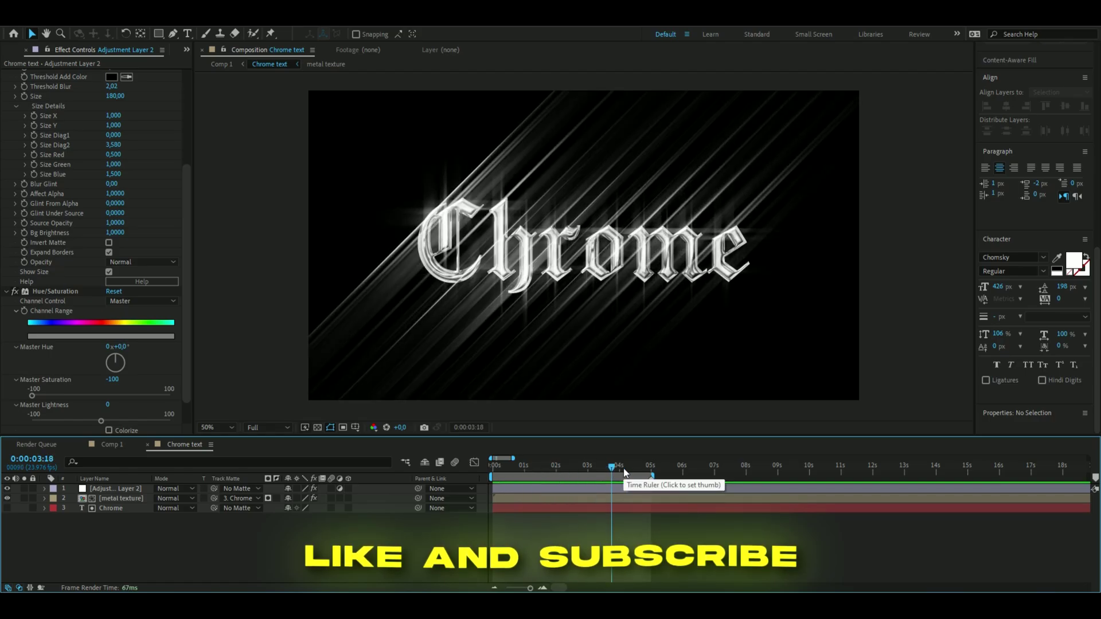